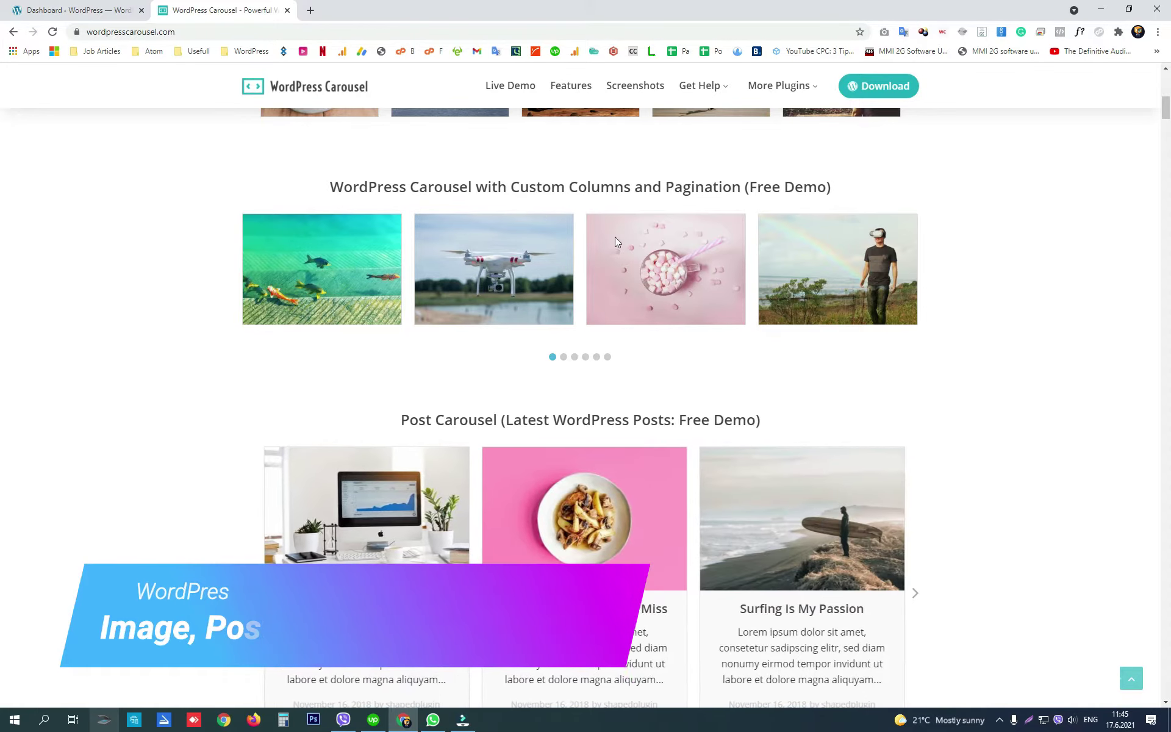
Step: Browse the demo image and product carousels, paging through their slides
left_click(564, 358)
left_click(574, 357)
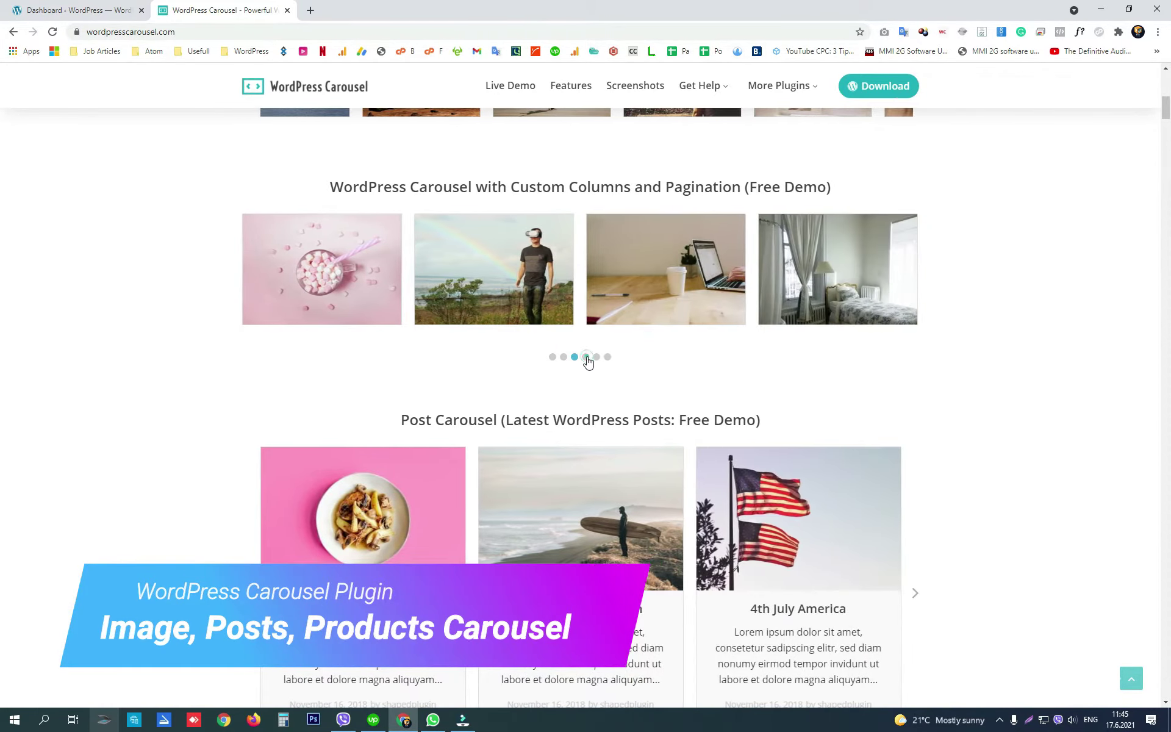
scroll(638, 373, "down", 8)
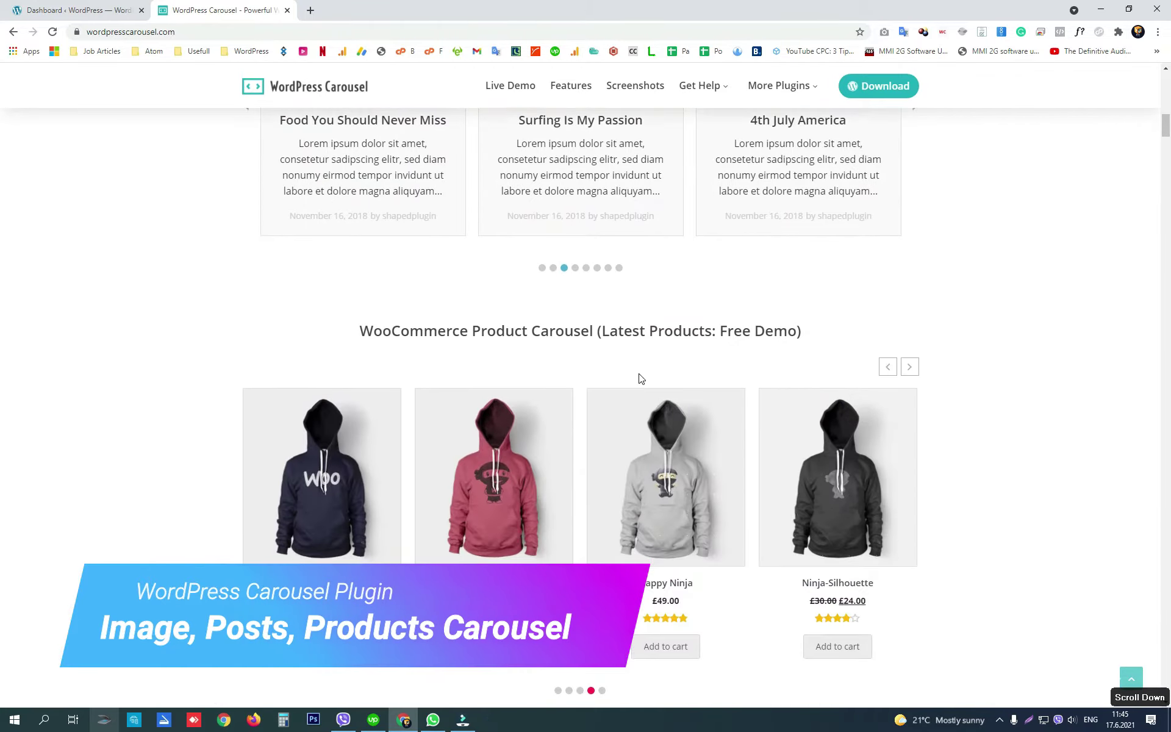
scroll(638, 378, "down", 2)
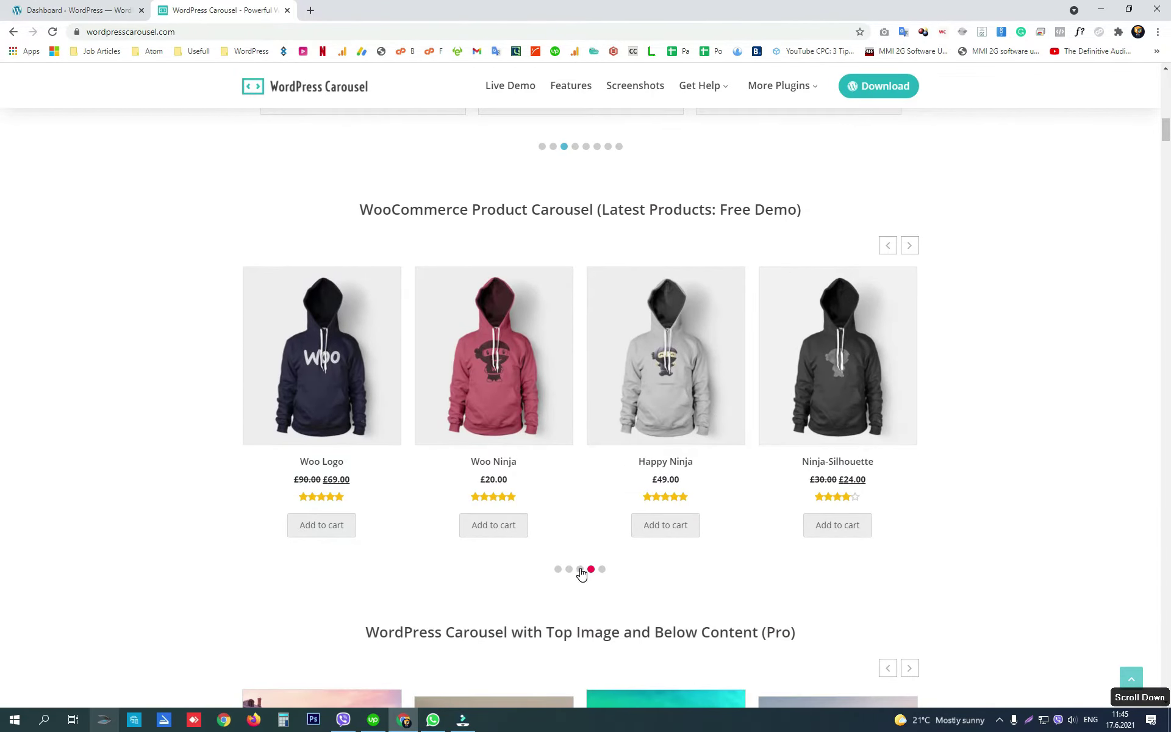
left_click(580, 571)
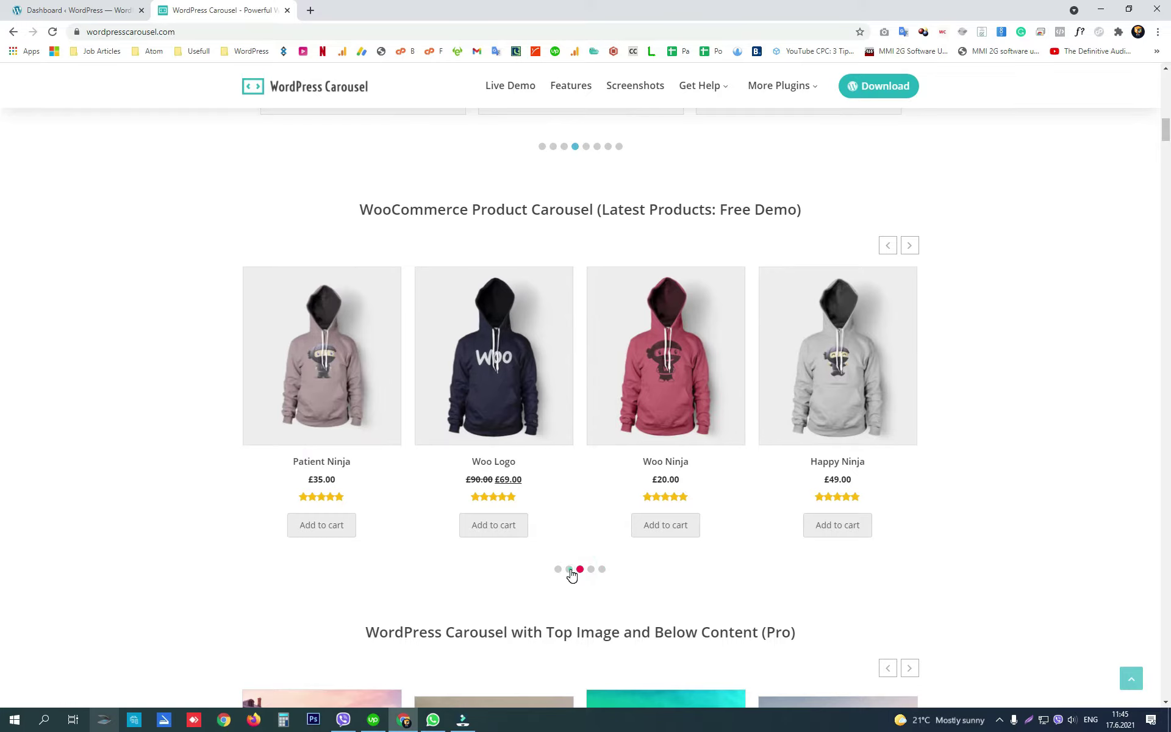
left_click(569, 570)
left_click(558, 569)
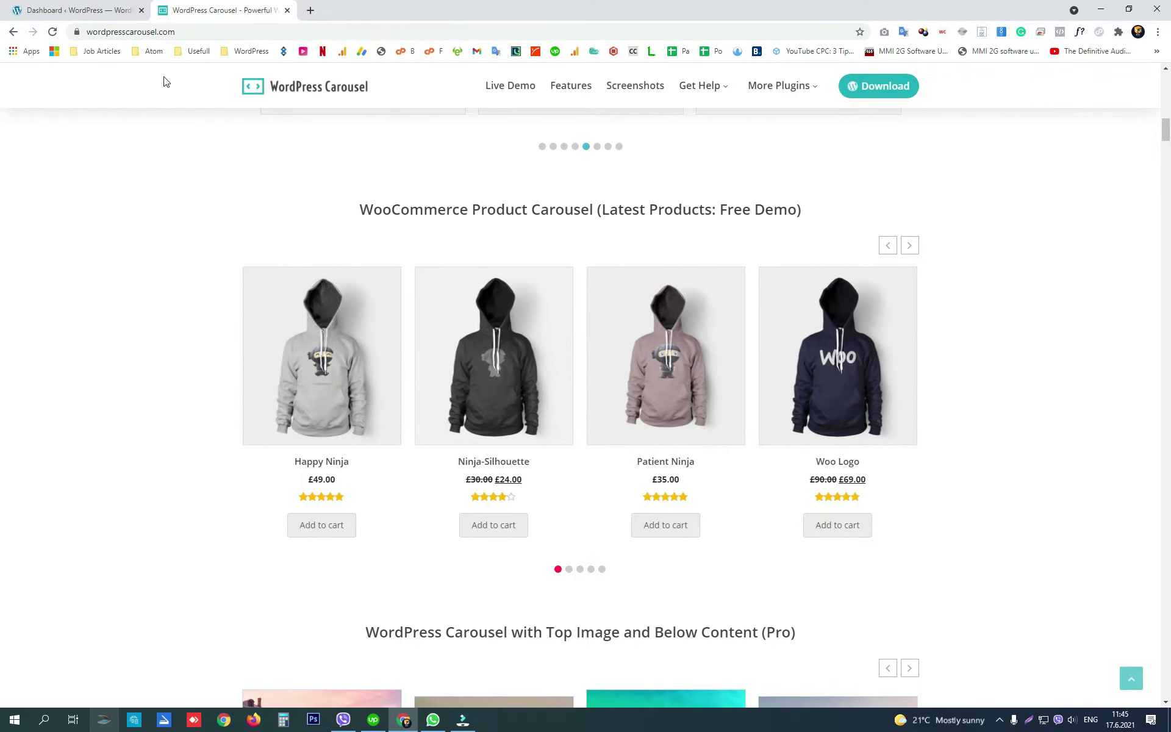
Step: Activate the WordPress Carousel plugin from the admin Plugins list
left_click(79, 10)
scroll(195, 275, "down", 10)
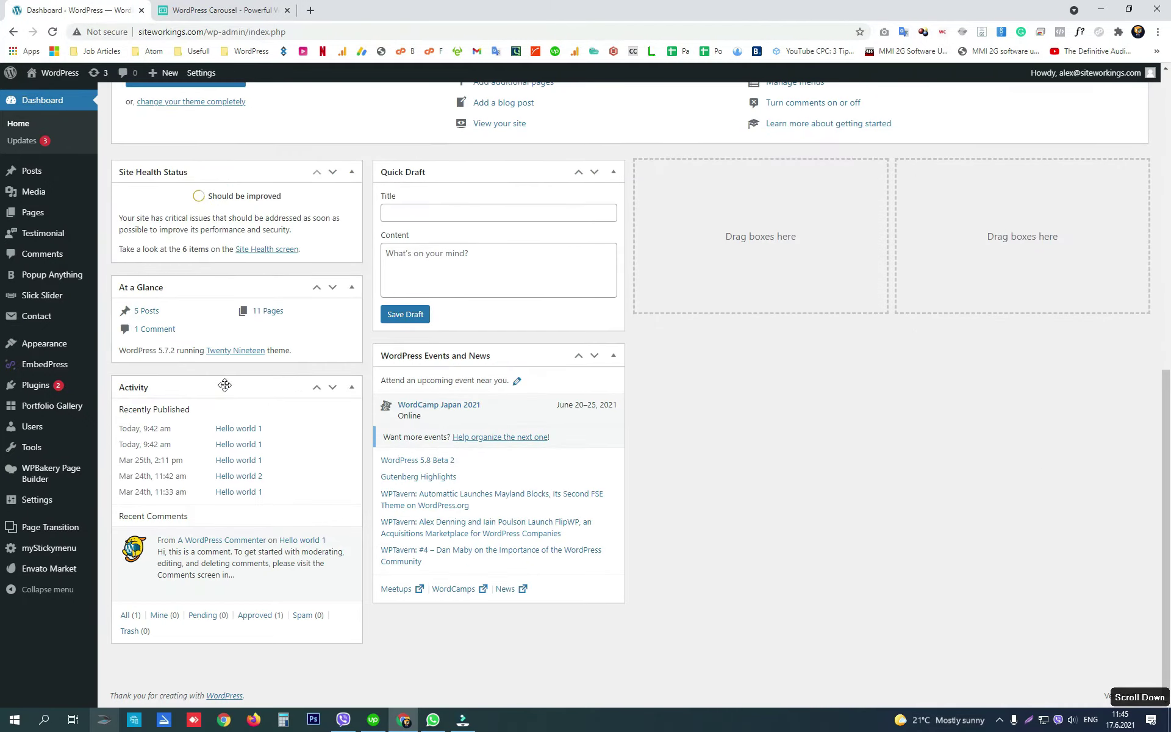
left_click(37, 387)
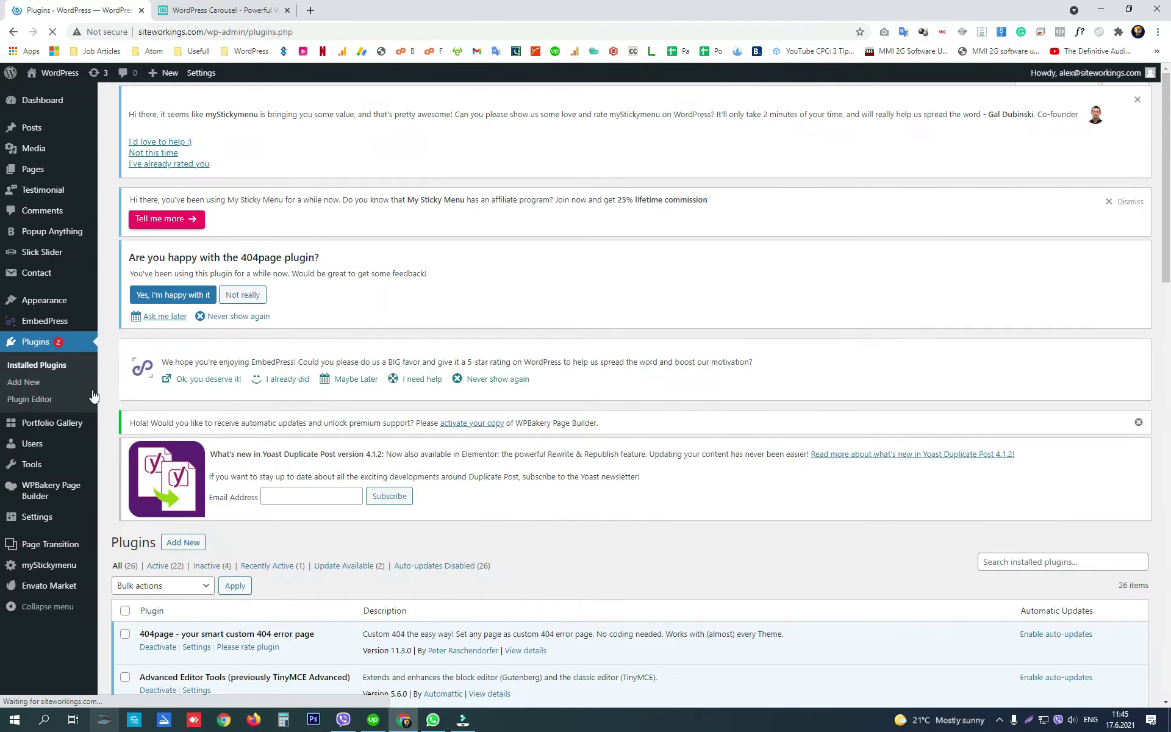
scroll(216, 447, "down", 10)
scroll(217, 449, "down", 6)
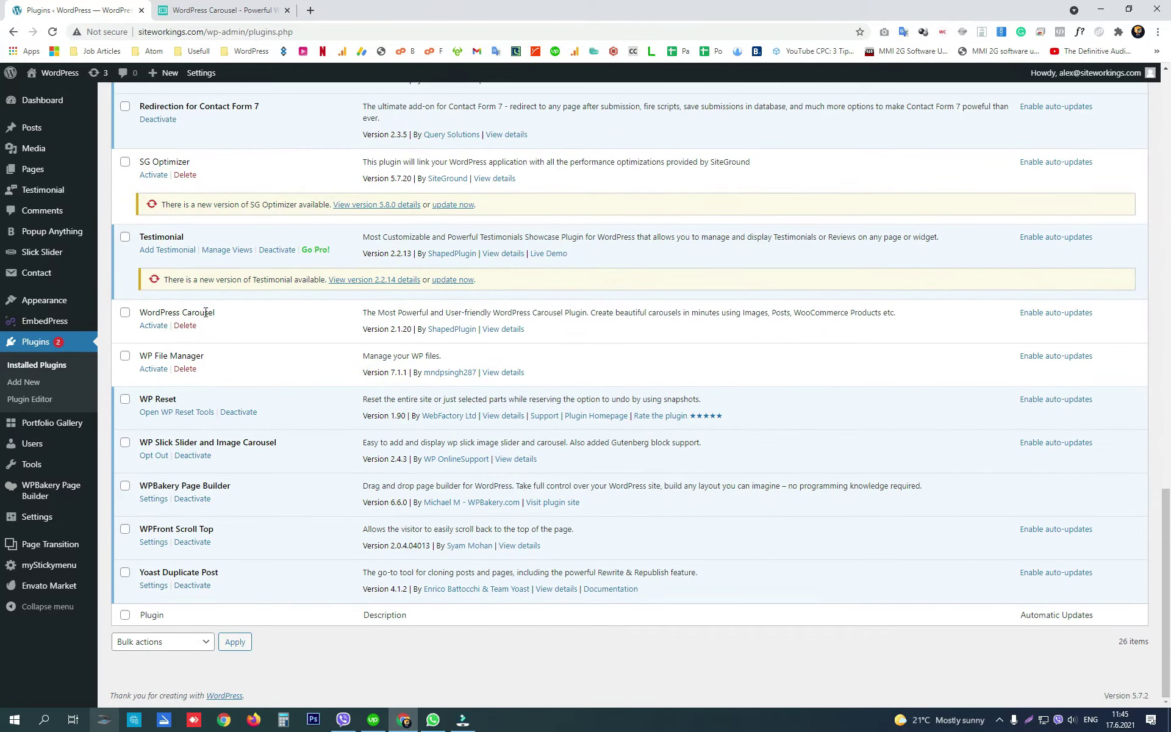
left_click(160, 328)
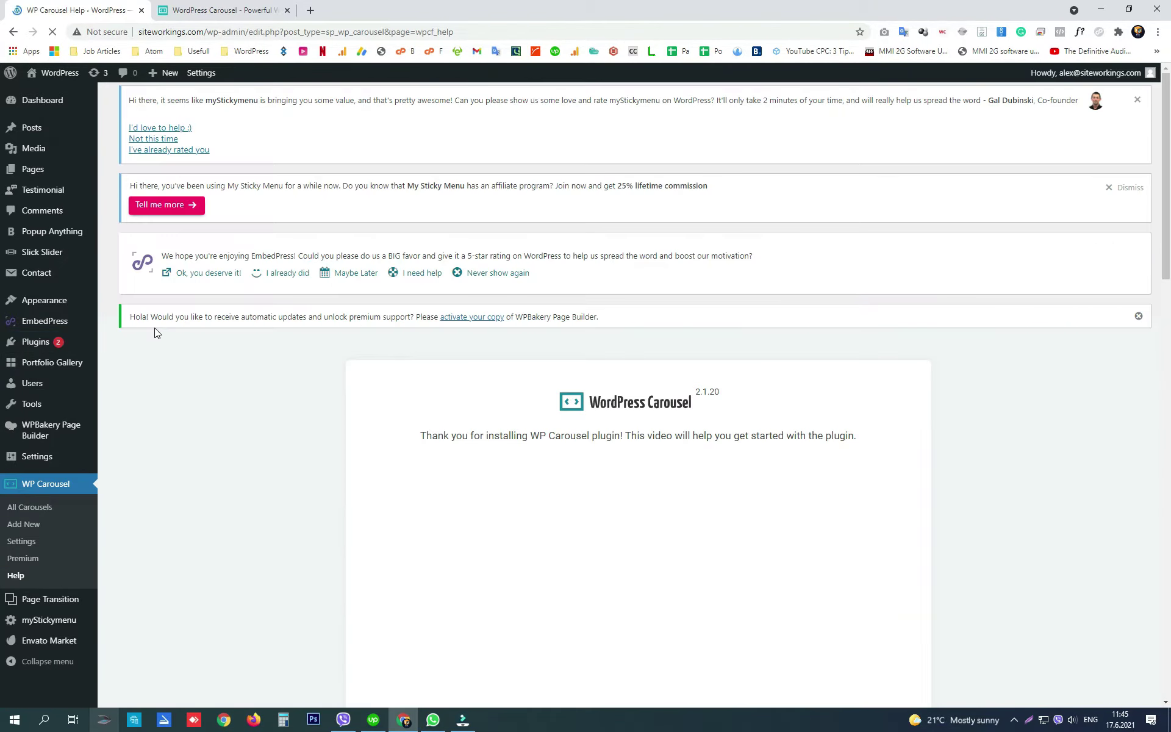
scroll(177, 405, "down", 3)
Step: Start a new WP Carousel titled 'Image carousel'
left_click(36, 524)
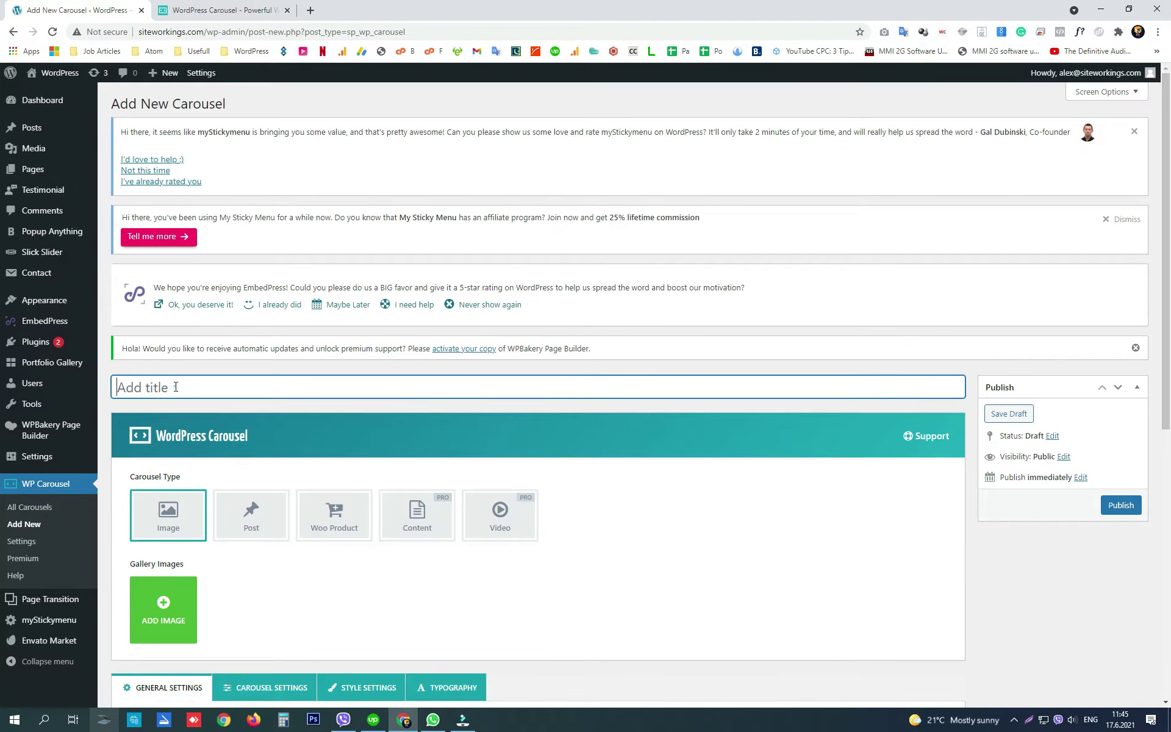
left_click(176, 387)
type("Image carousel")
scroll(173, 375, "down", 4)
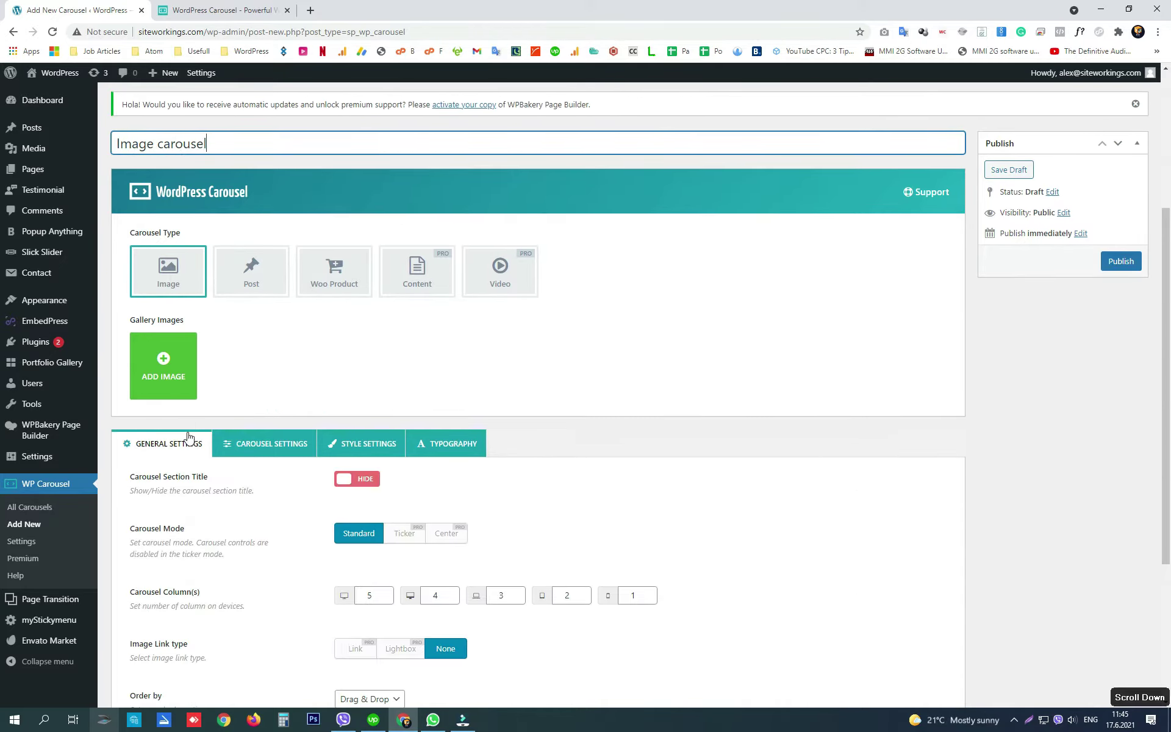
Step: Insert a gallery of pink and teal phones and blue and green boards, green second, teal last
left_click(168, 379)
left_click(213, 230)
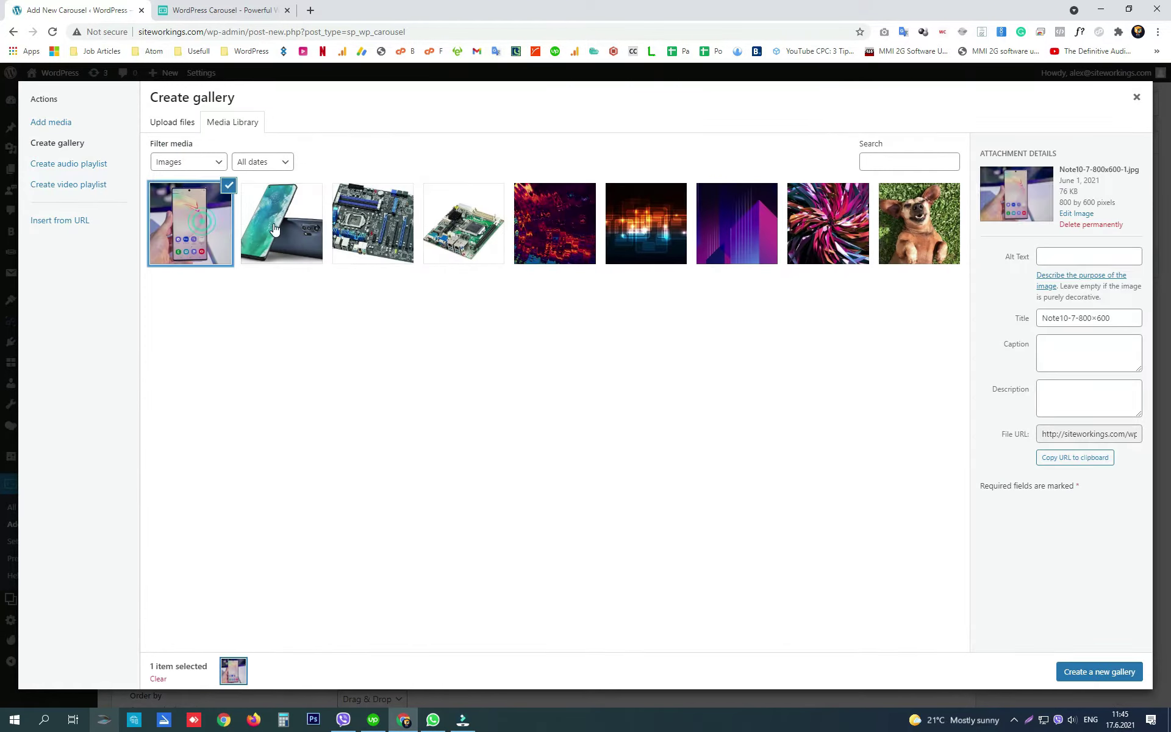
left_click(281, 223)
left_click(372, 223)
left_click(463, 223)
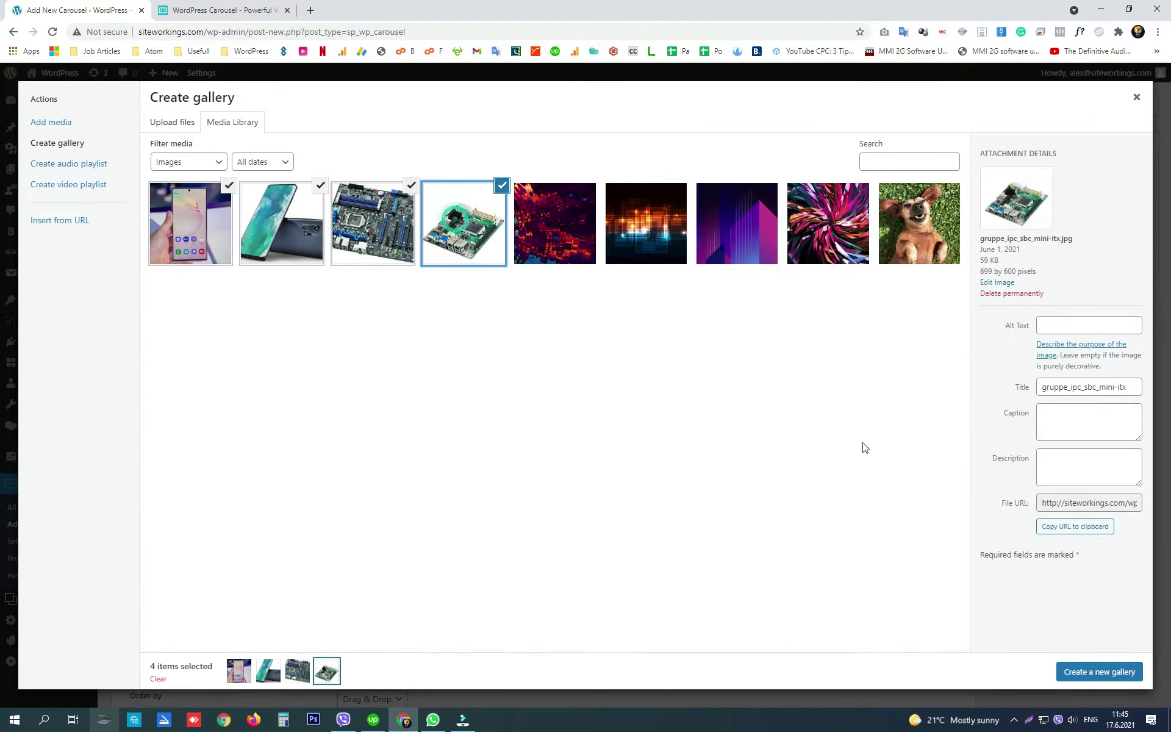
left_click(1091, 671)
left_click_drag(329, 226, 503, 217)
left_click_drag(403, 217, 299, 214)
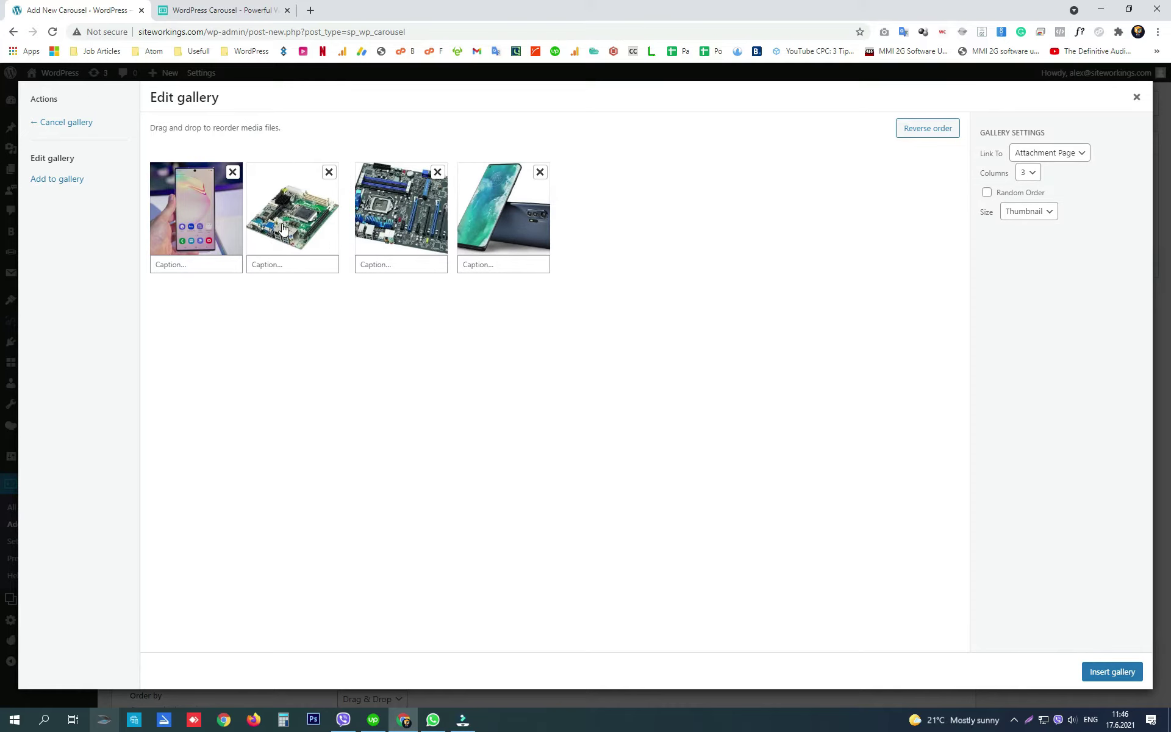
left_click(1109, 671)
Step: Change the largest-screen Carousel Column(s) value from 5 to 3 in General Settings
scroll(518, 449, "down", 3)
scroll(517, 449, "down", 1)
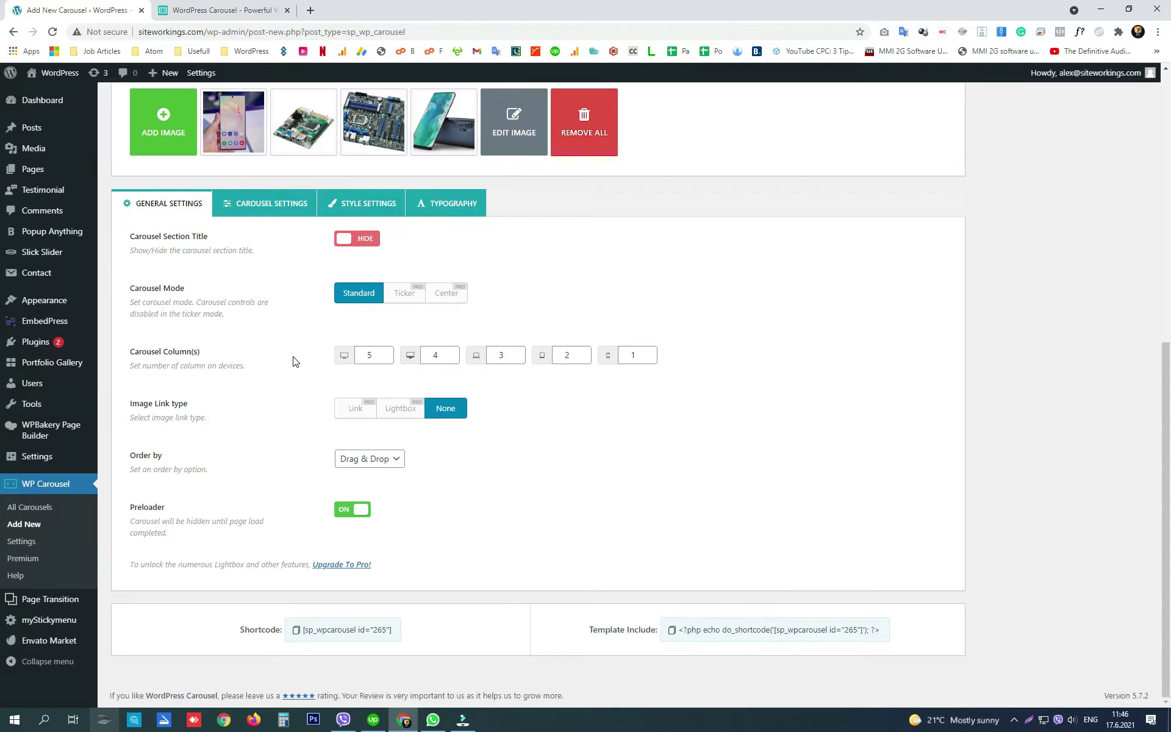
double_click(359, 356)
scroll(268, 397, "down", 1)
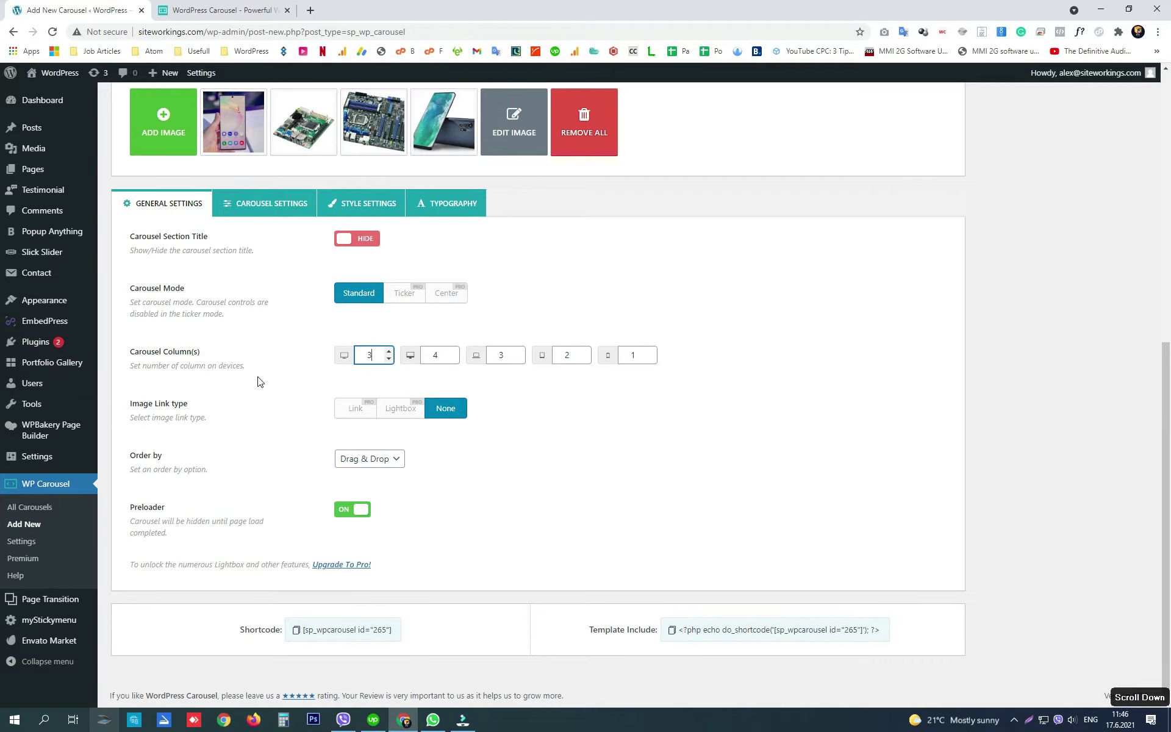
Step: In Carousel Settings, switch AutoPlay off and set Carousel Direction to Left to Right
left_click(264, 211)
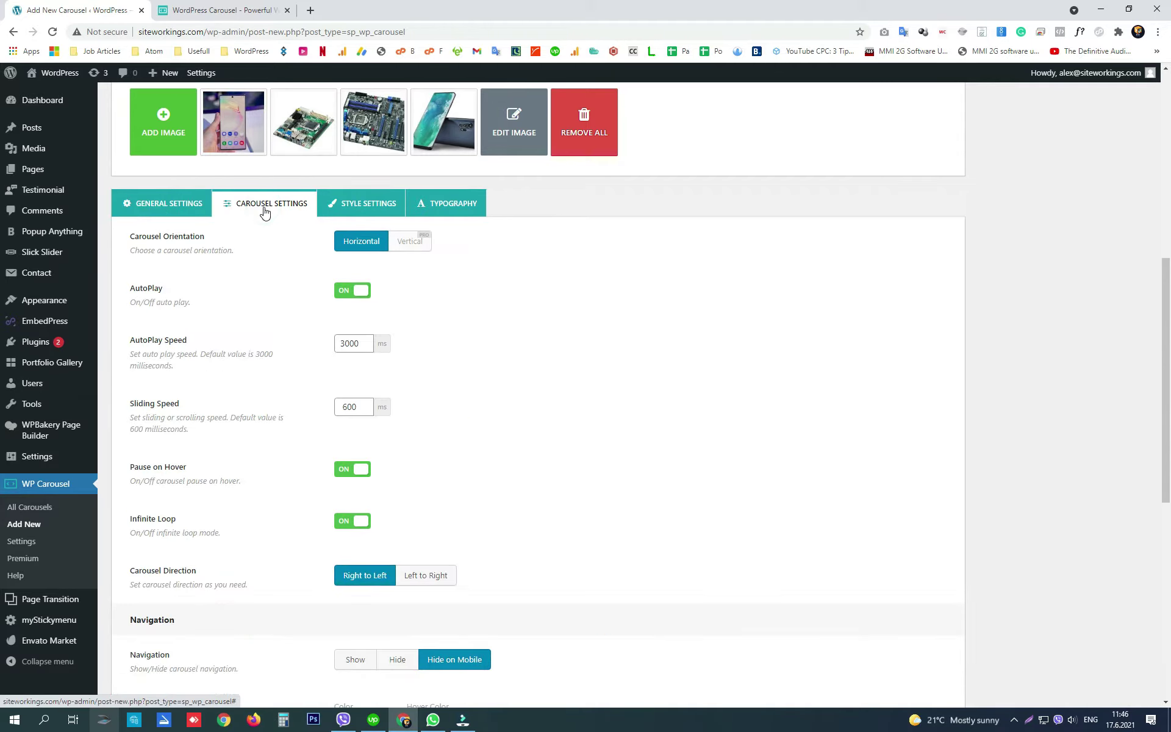
left_click(351, 292)
scroll(320, 334, "down", 2)
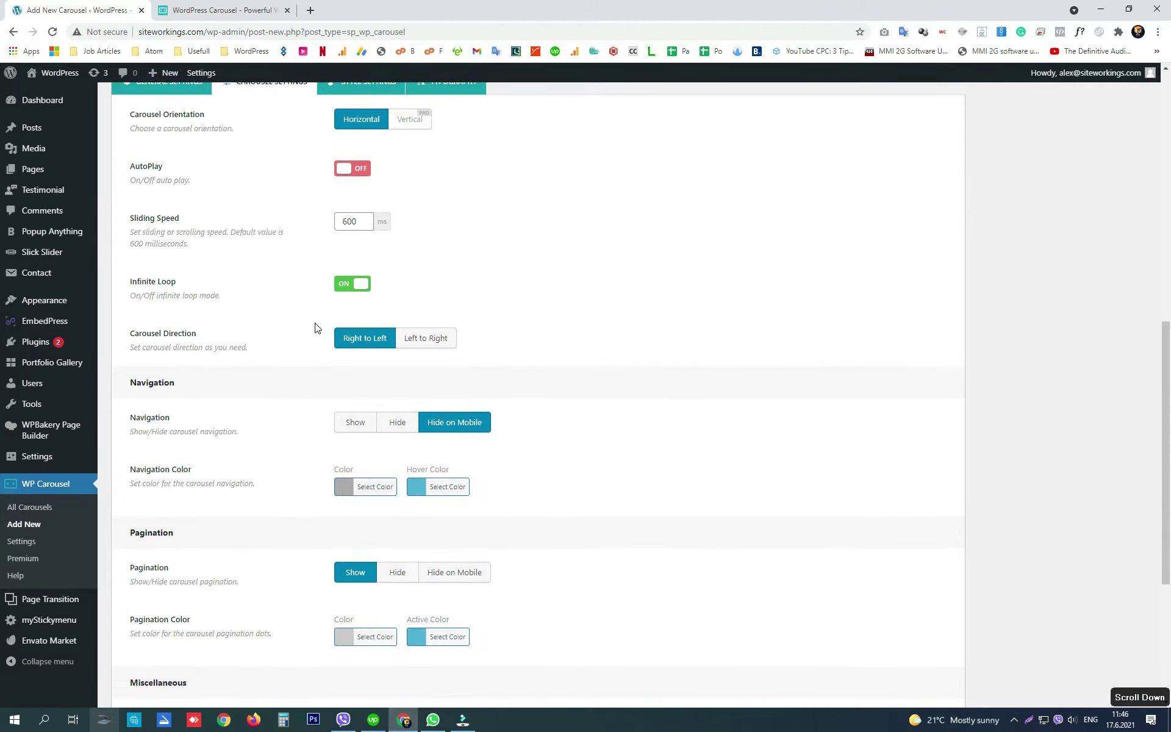
scroll(317, 317, "down", 2)
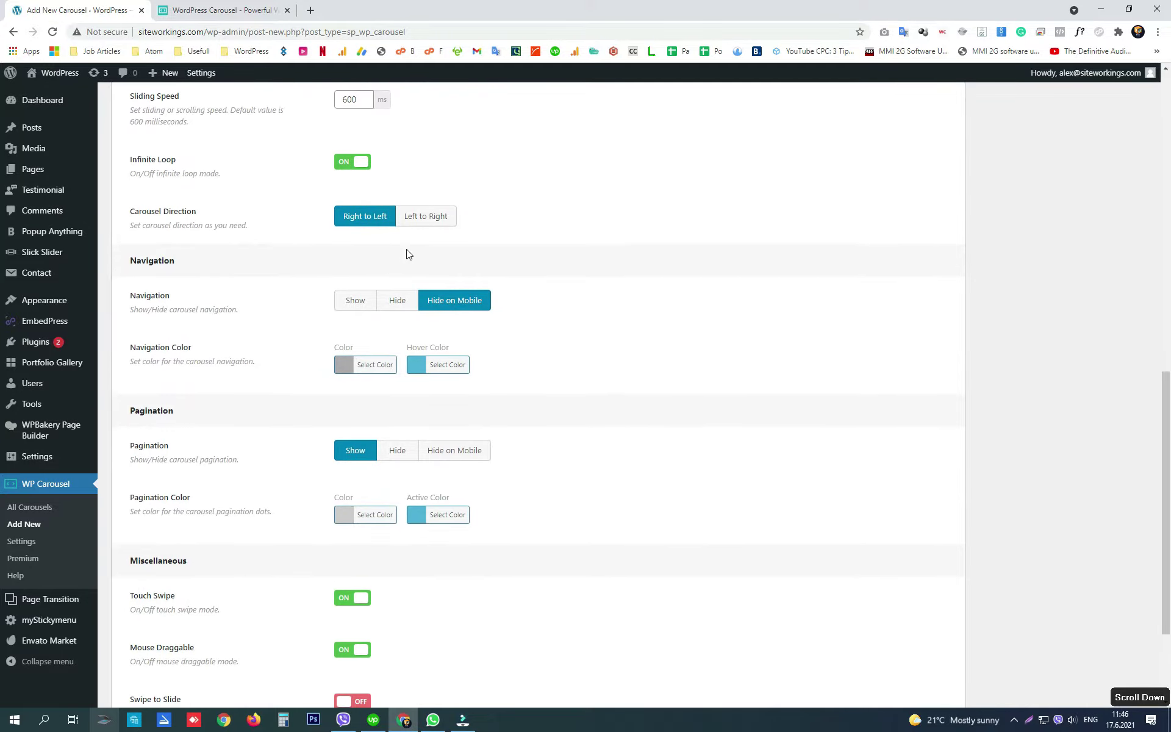
left_click(423, 218)
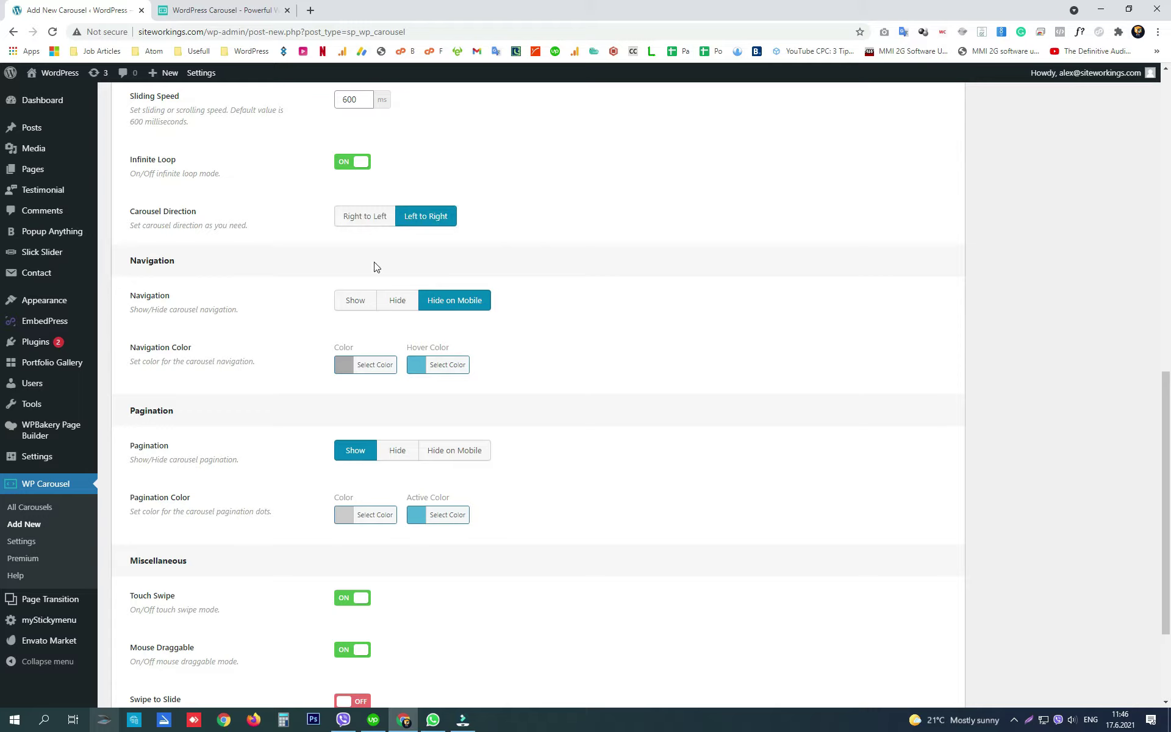
scroll(343, 273, "down", 2)
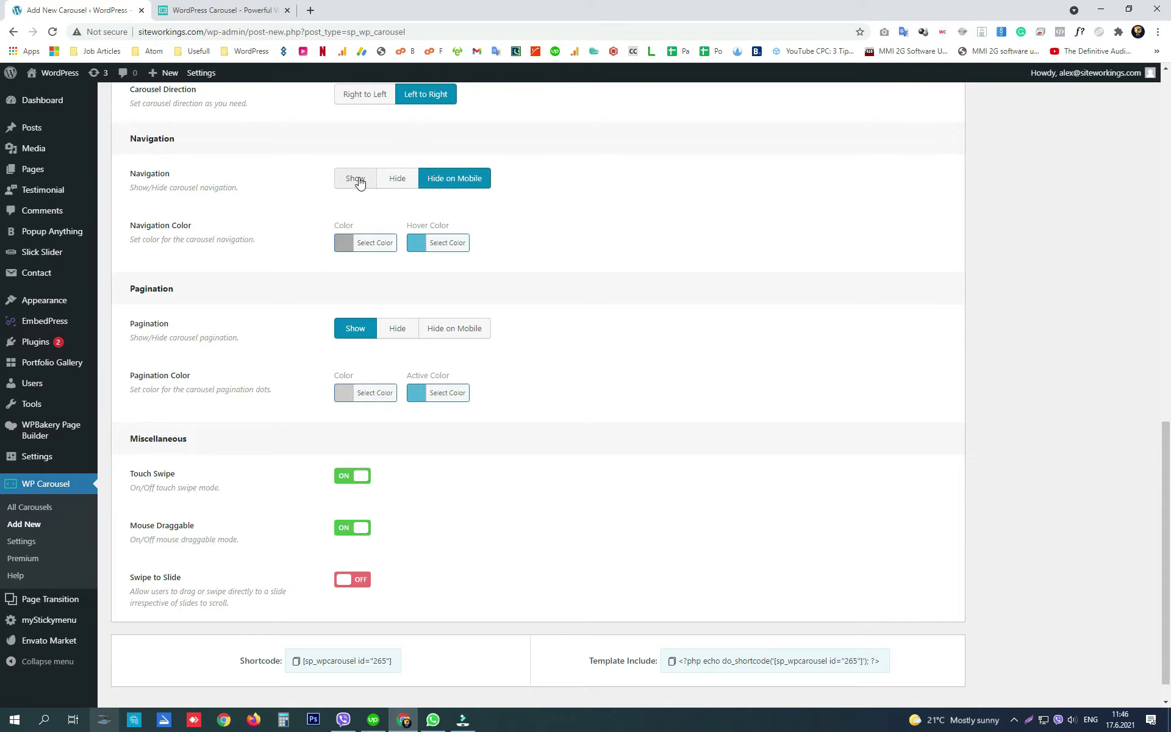
scroll(312, 224, "down", 1)
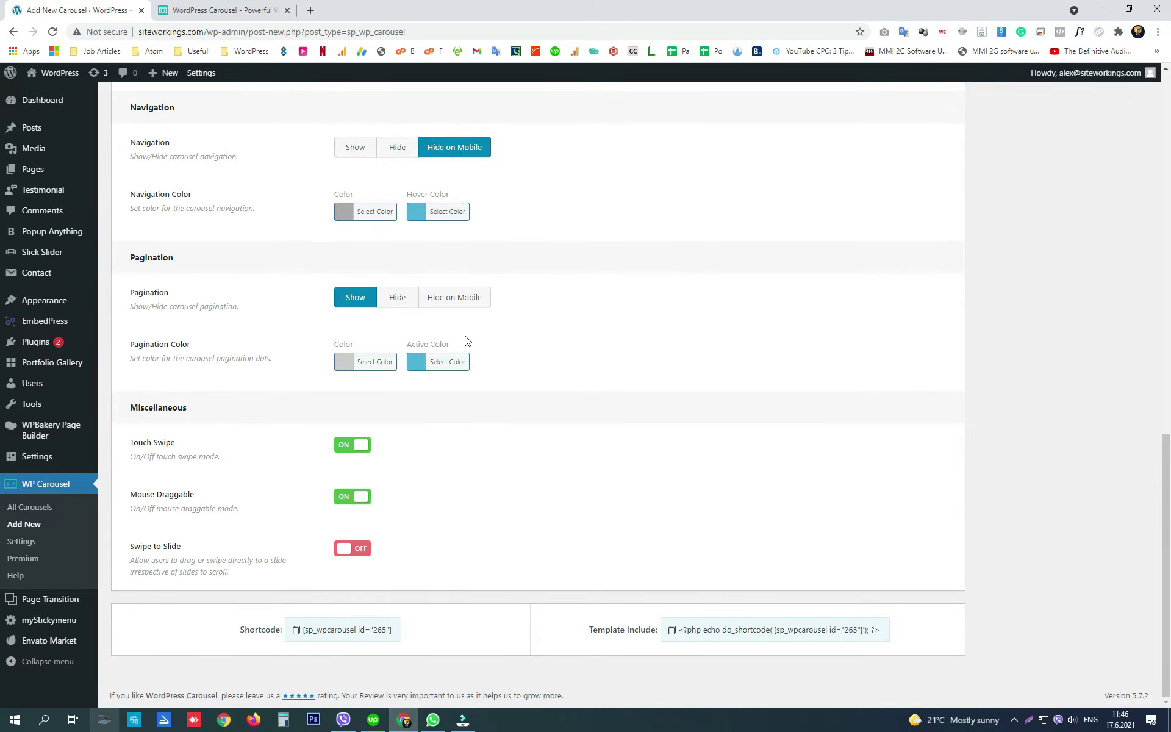
scroll(689, 386, "up", 9)
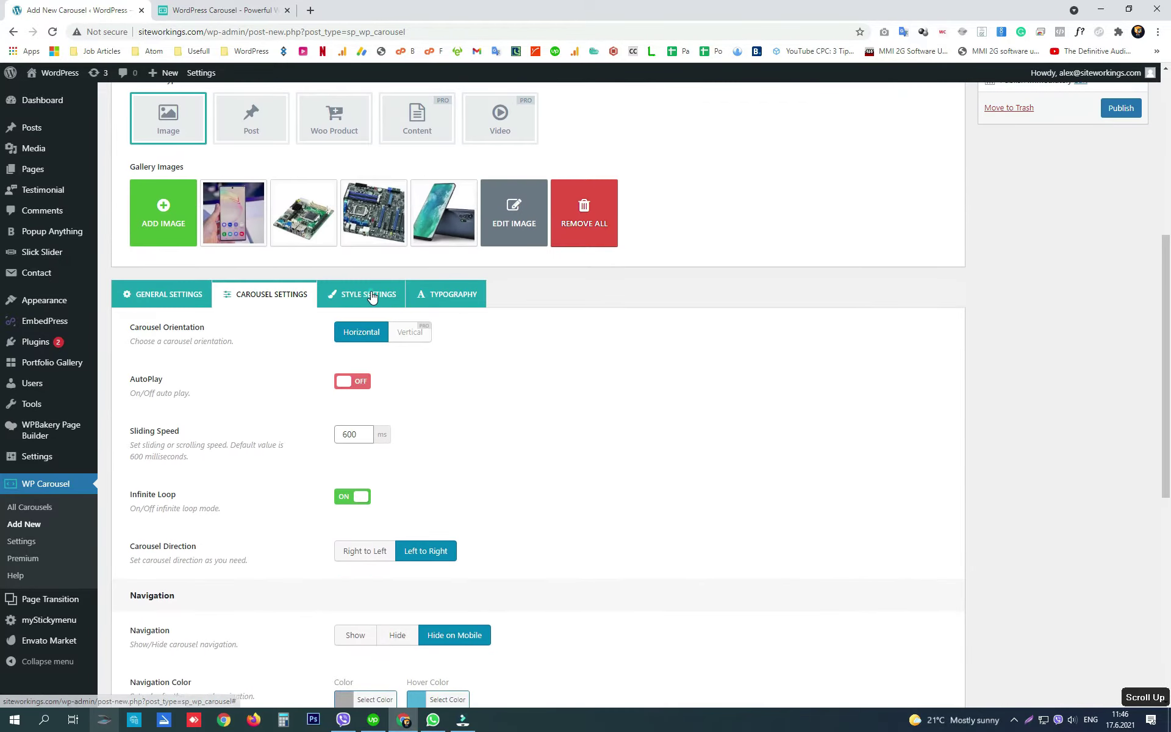
Step: Give the carousel a yellow slide border in its Style Settings
left_click(368, 295)
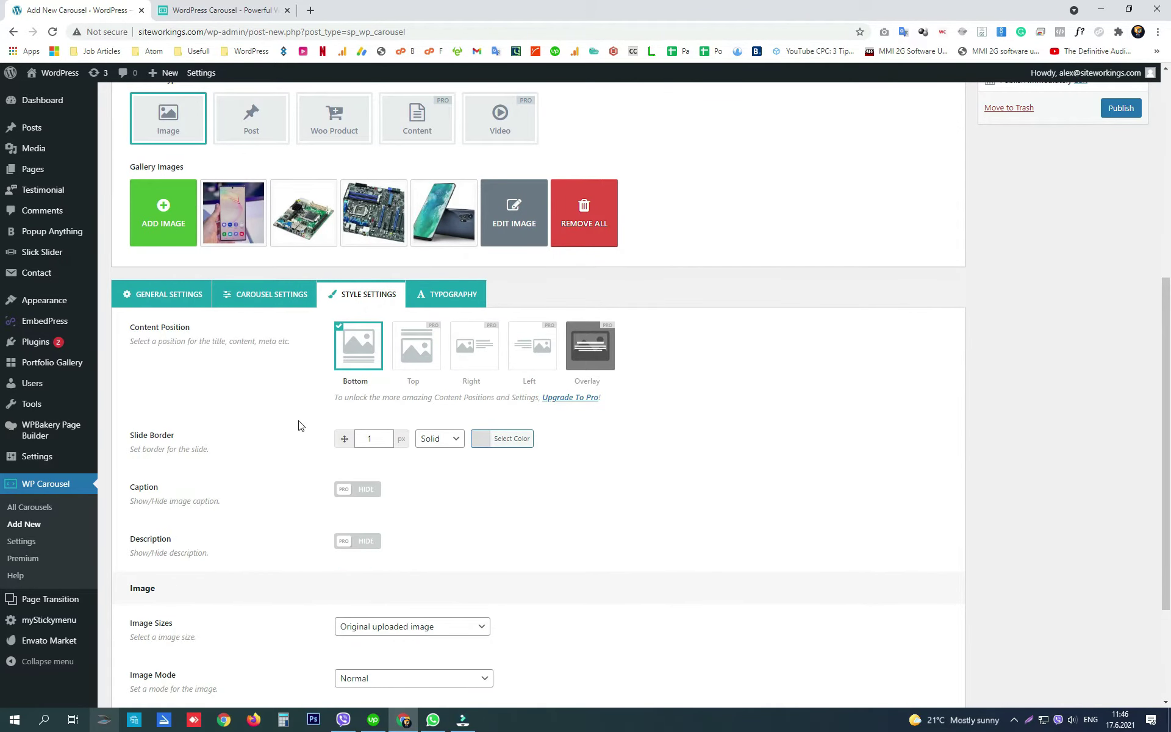
scroll(299, 425, "down", 3)
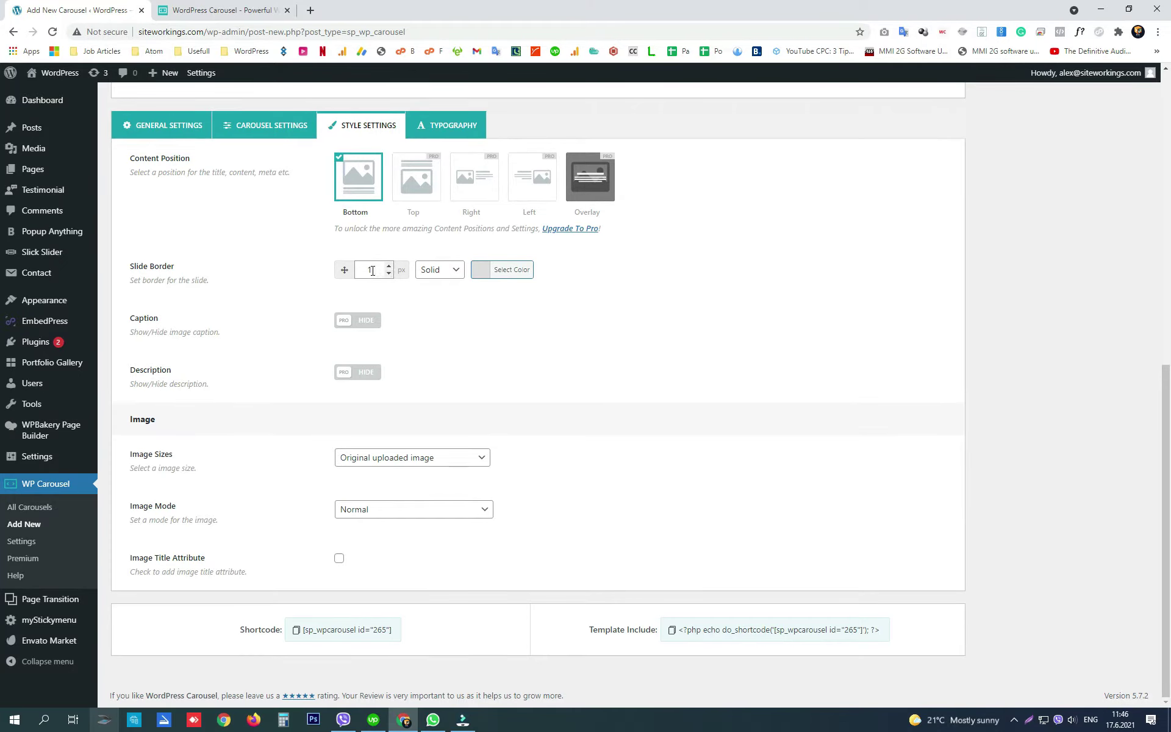
left_click(492, 270)
left_click(540, 412)
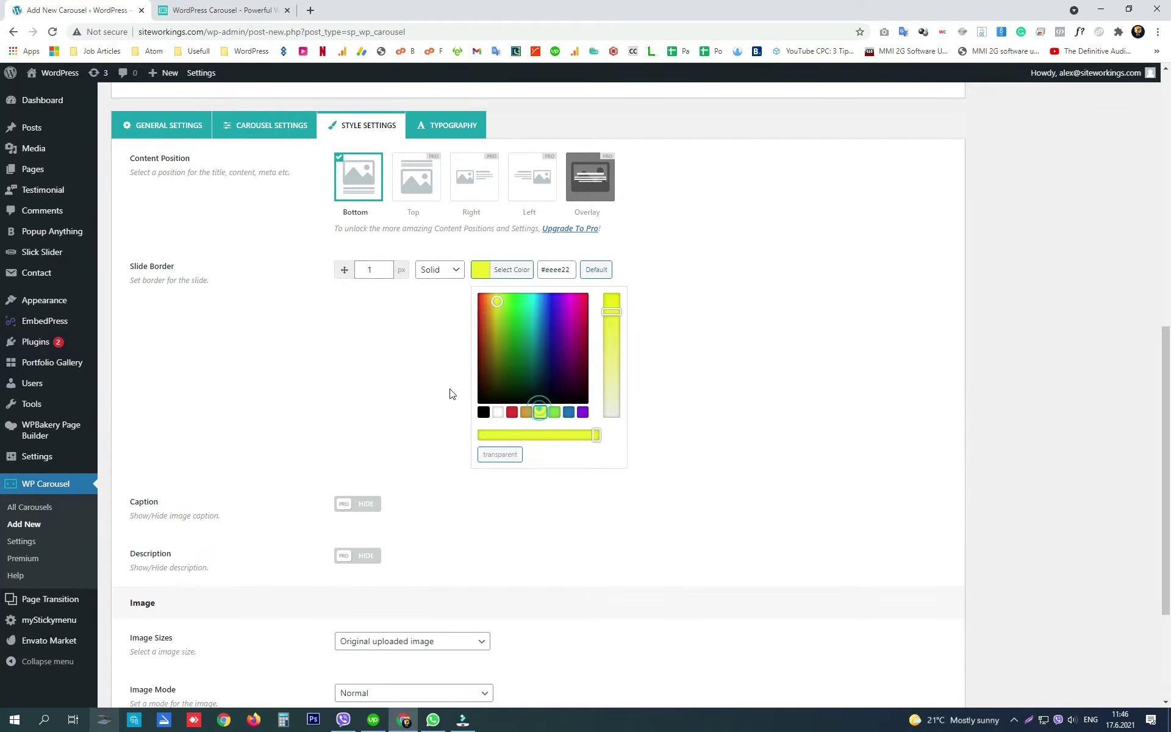
left_click(366, 366)
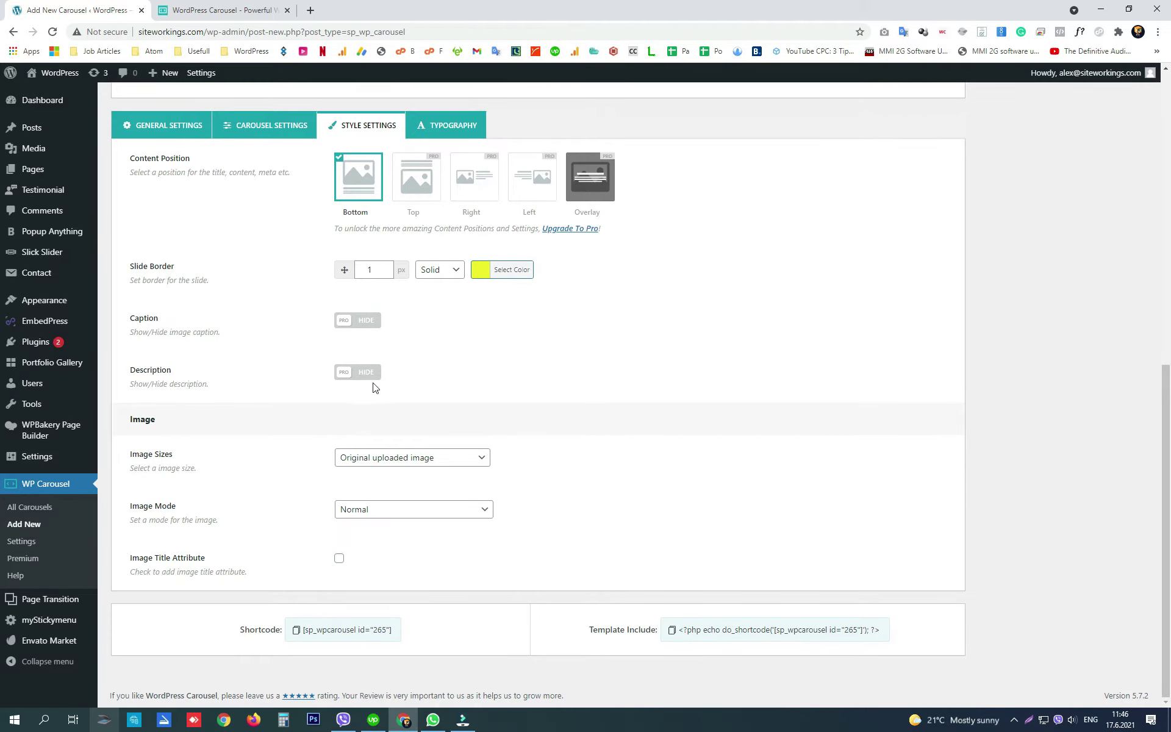
Step: Publish the image carousel and copy its shortcode [sp_wpcarousel id="265"]
scroll(488, 384, "up", 10)
left_click(1121, 505)
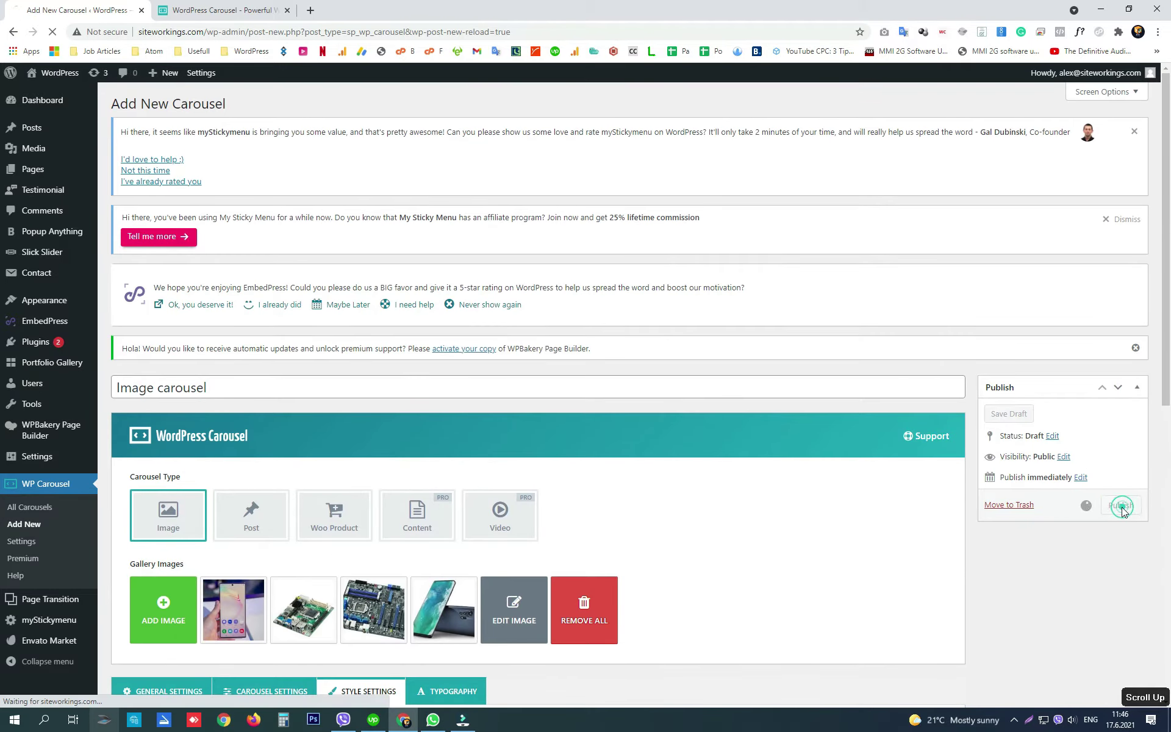
scroll(393, 422, "down", 10)
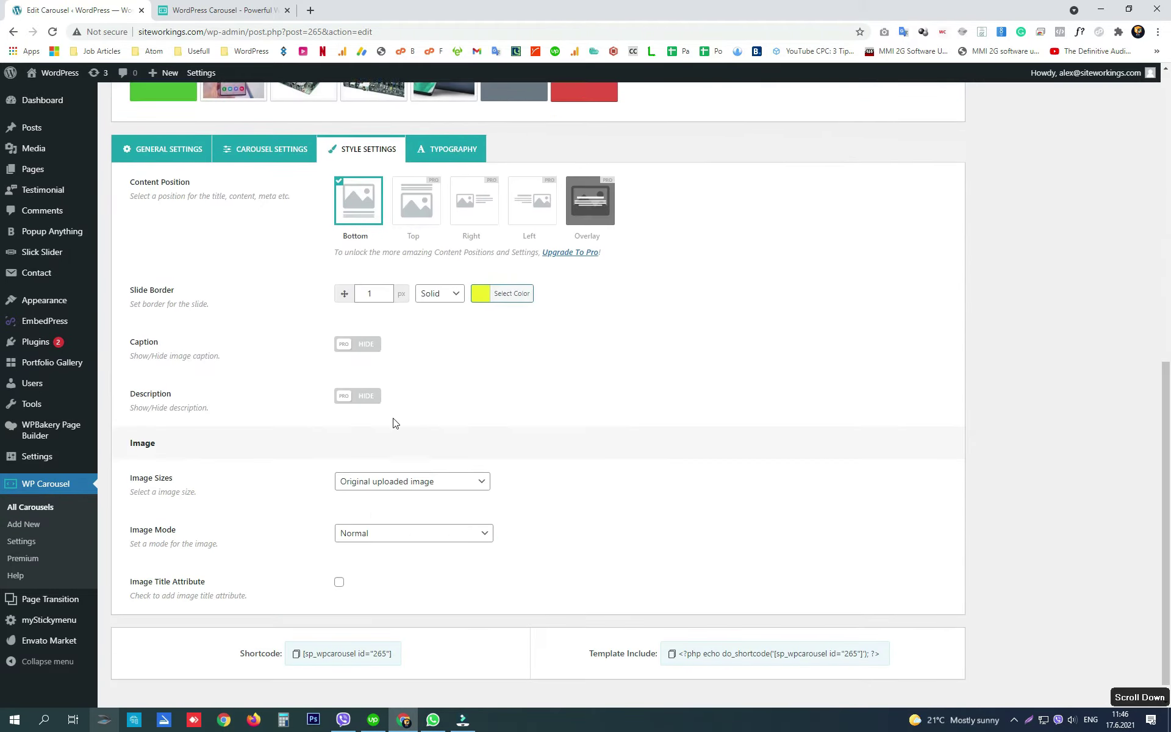
scroll(393, 422, "down", 1)
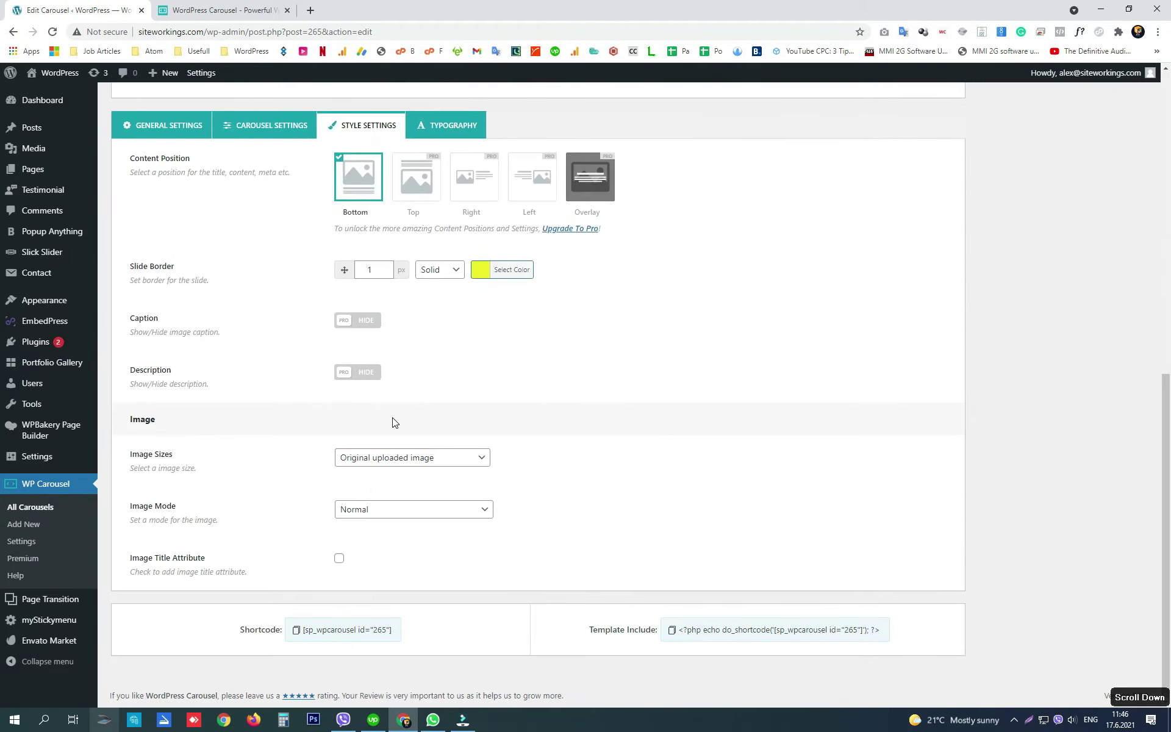
left_click(297, 631)
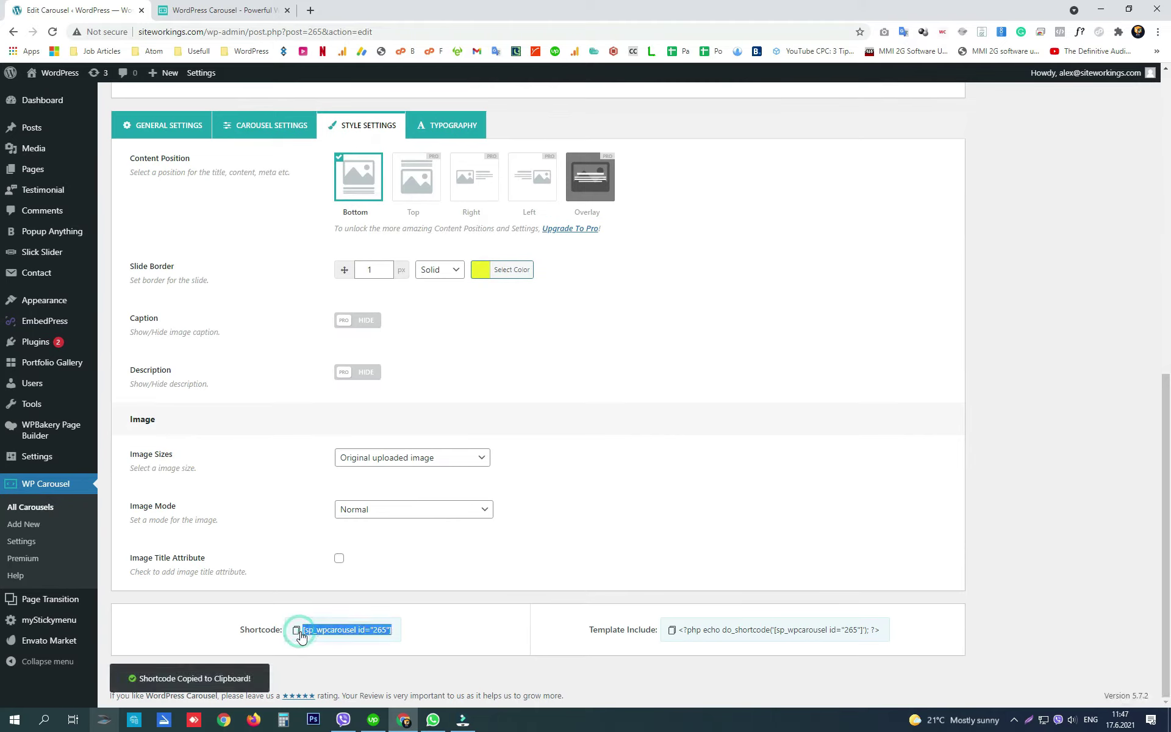
mouse_move(49, 176)
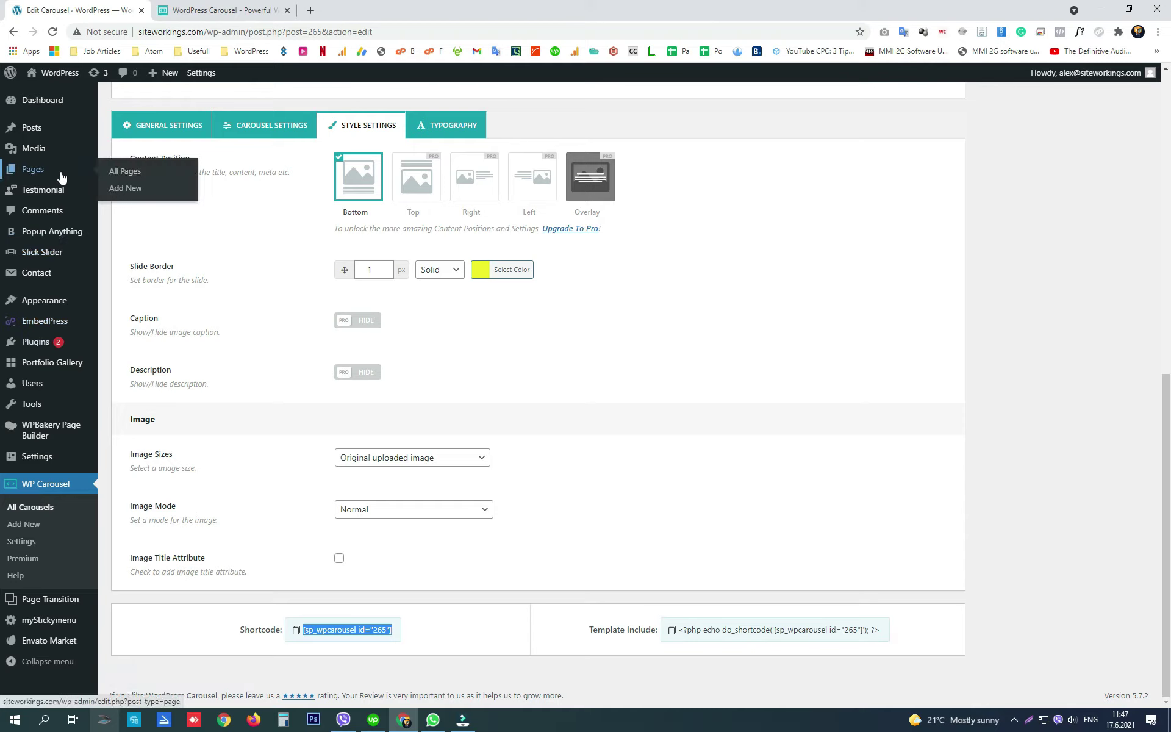
Step: Publish a new page 'Image carousel' with the pasted [sp_wpcarousel id="265"] shortcode as its body
middle_click(128, 191)
left_click(201, 10)
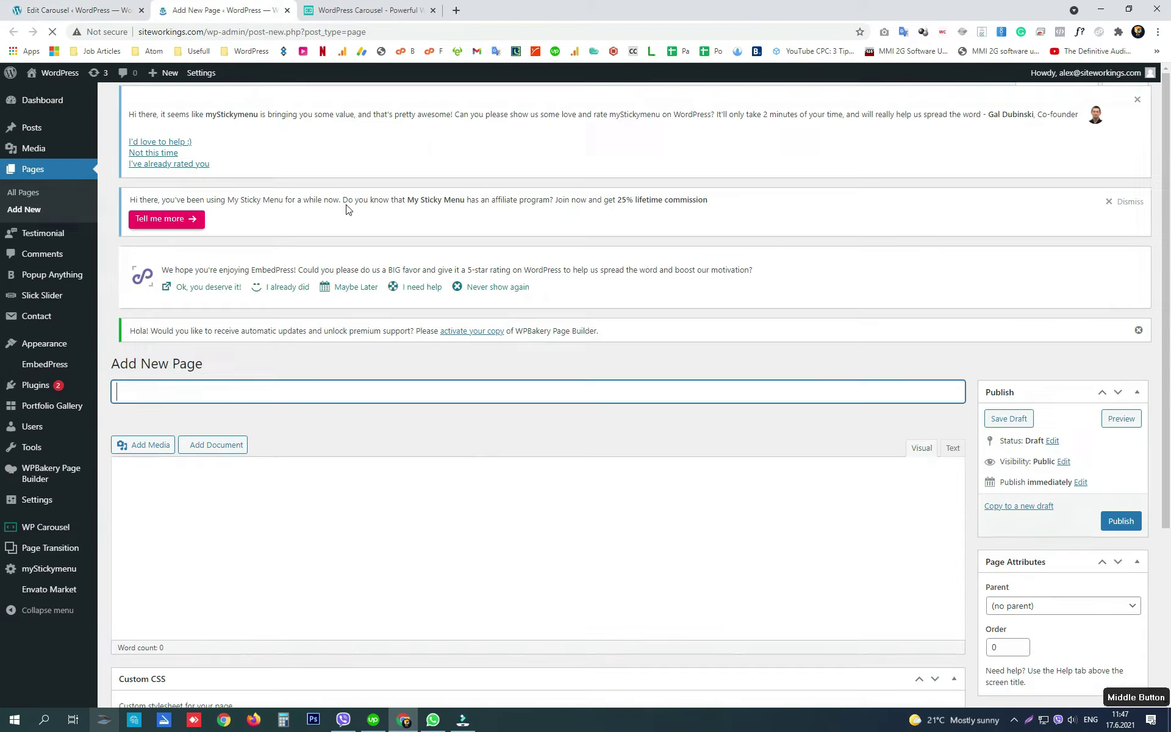
left_click(303, 384)
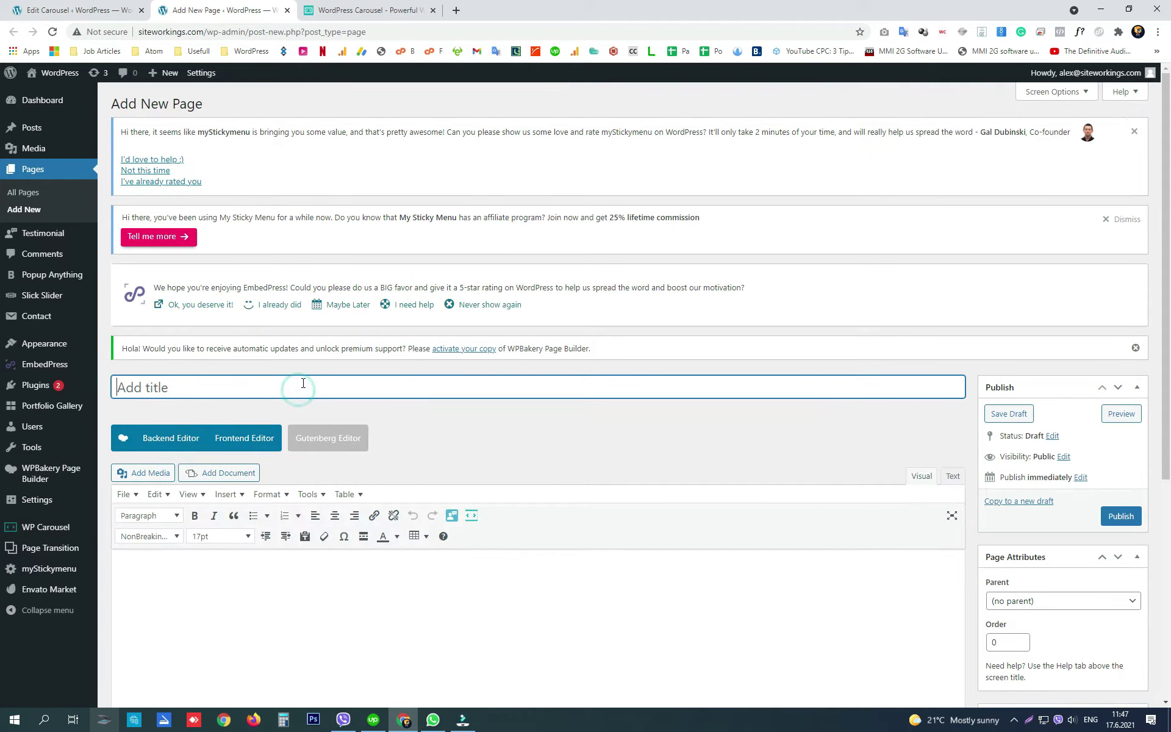
type("Image carousel")
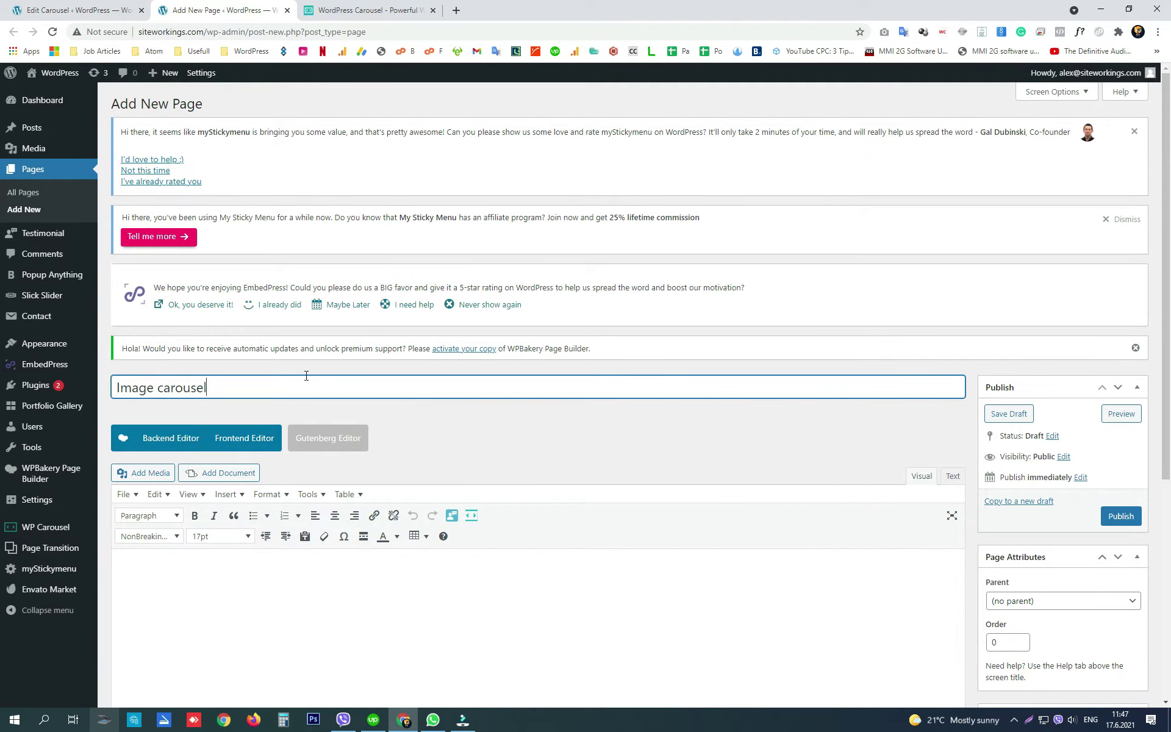
scroll(306, 375, "down", 5)
left_click(257, 326)
key("ctrl+v")
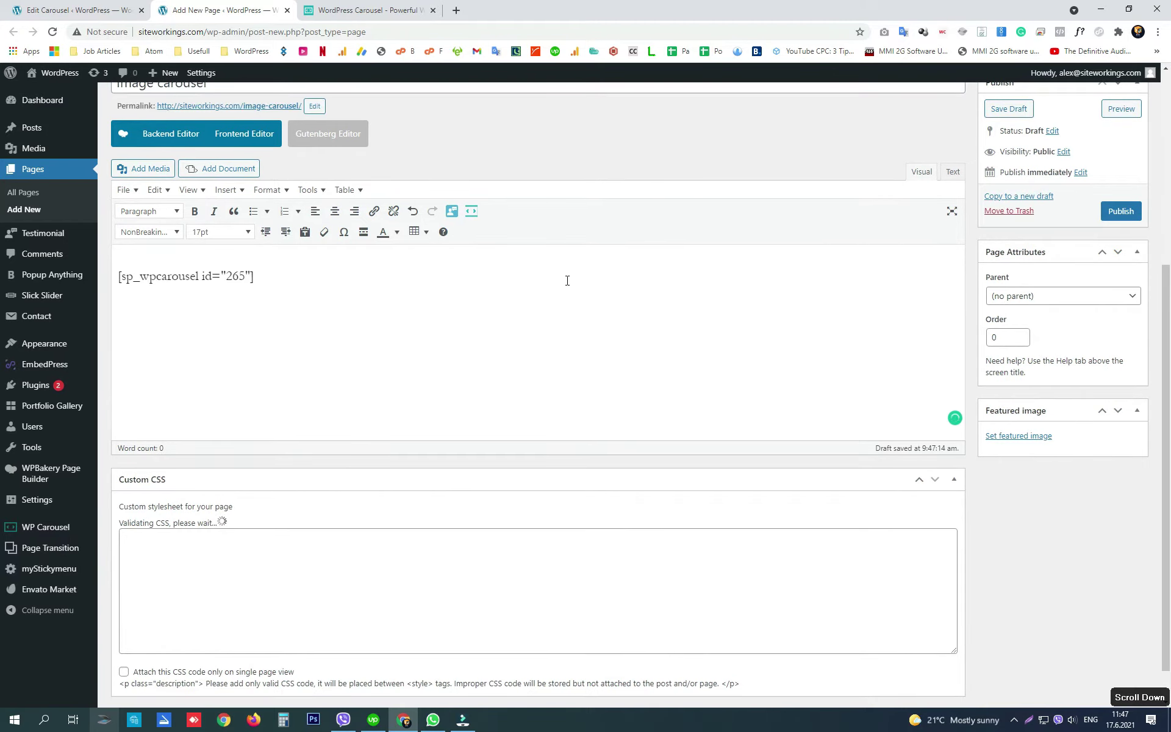
left_click(1120, 210)
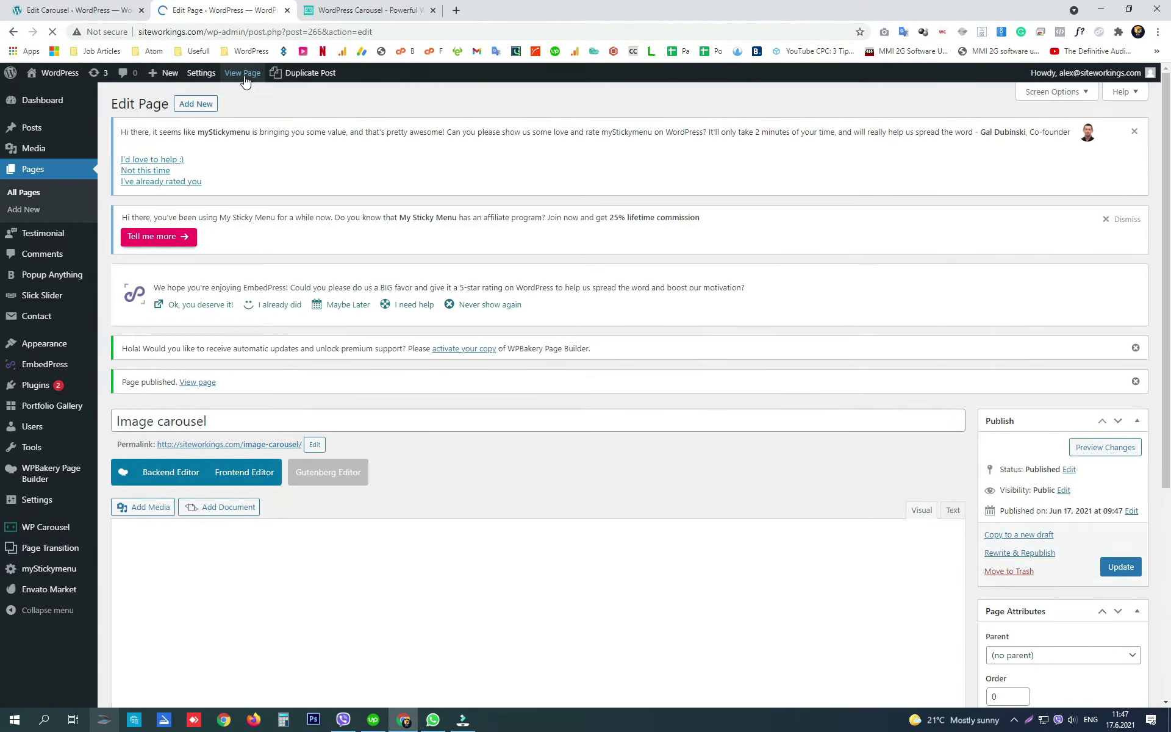
Step: View the live Image carousel page, advance its slides, and return to the Edit Carousel tab
left_click(244, 75)
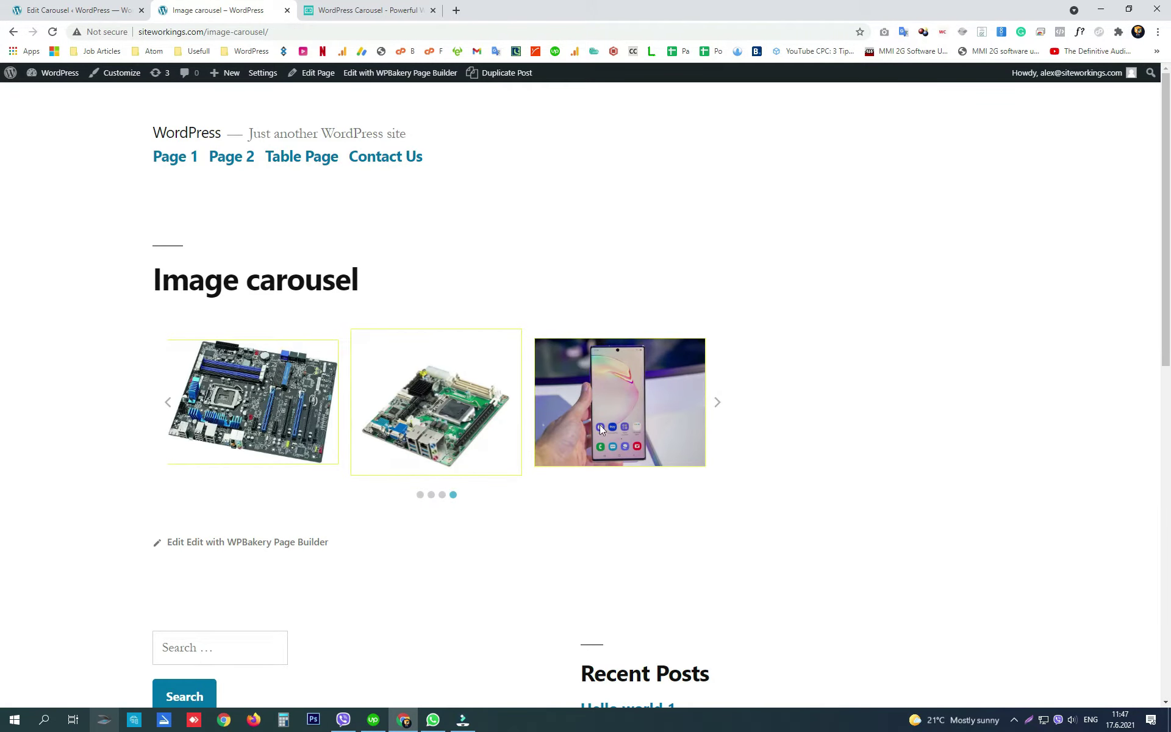
left_click(719, 403)
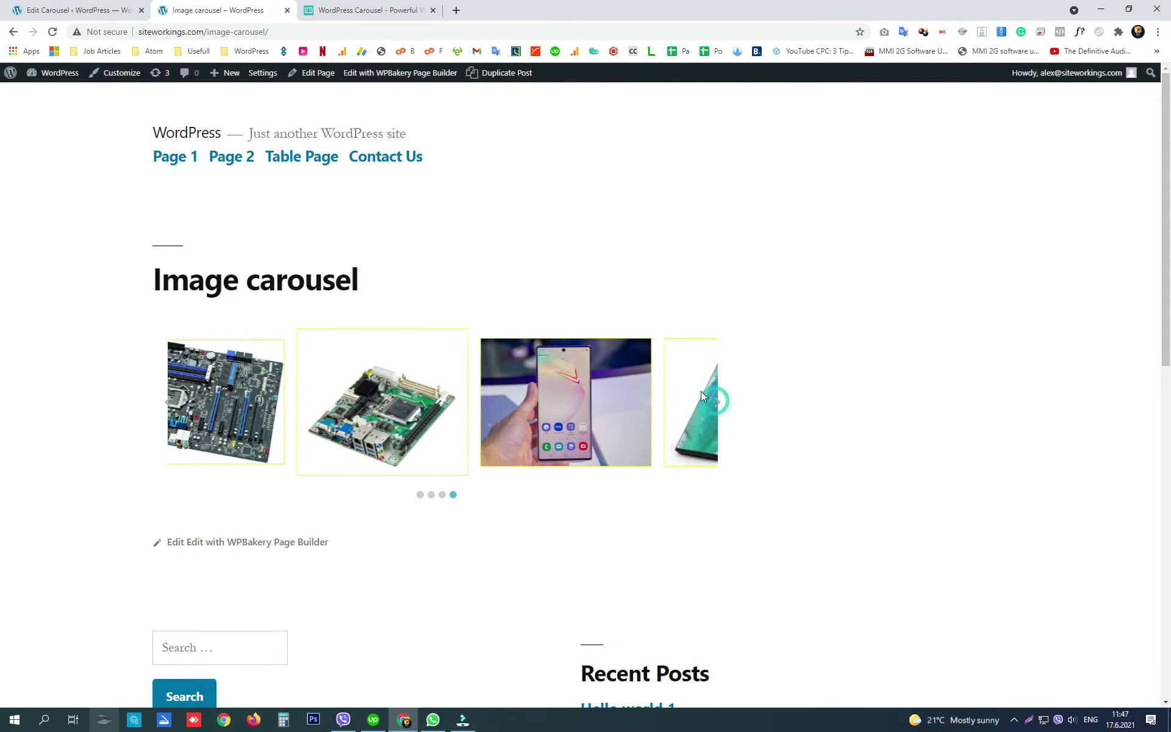
left_click(80, 9)
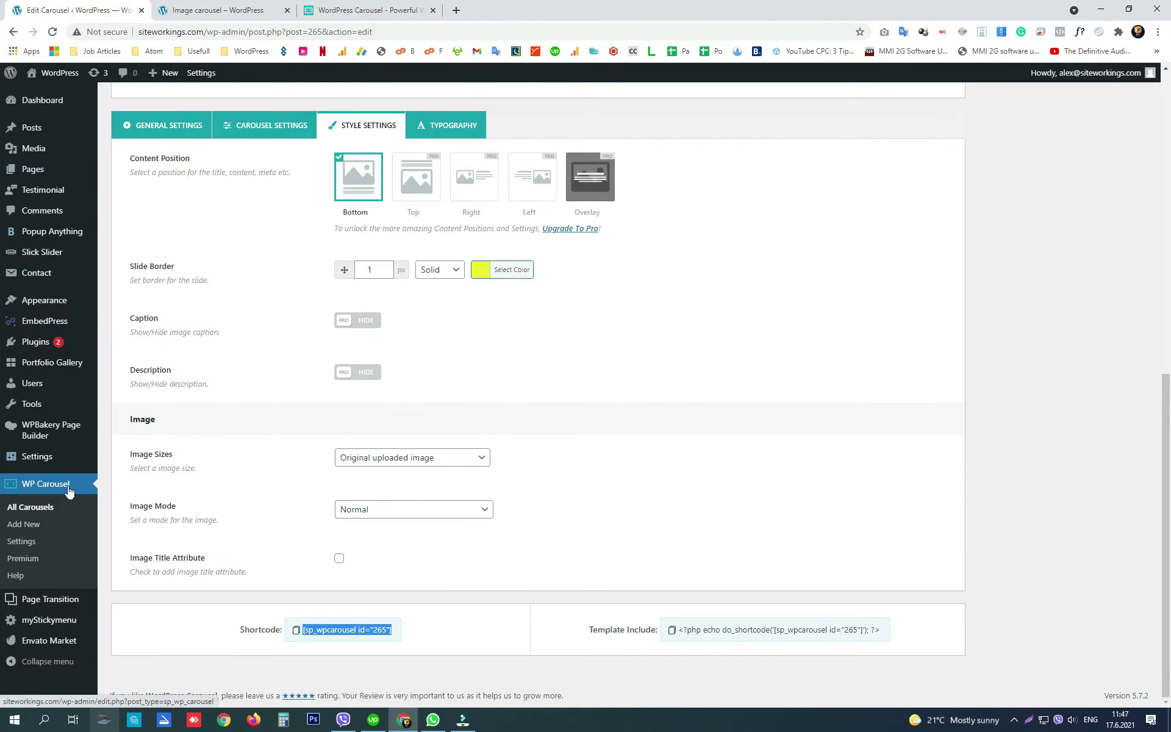
Step: Create a Post-type carousel titled 'Posts carousel', filtered to Latest posts with a 15-post limit
left_click(24, 525)
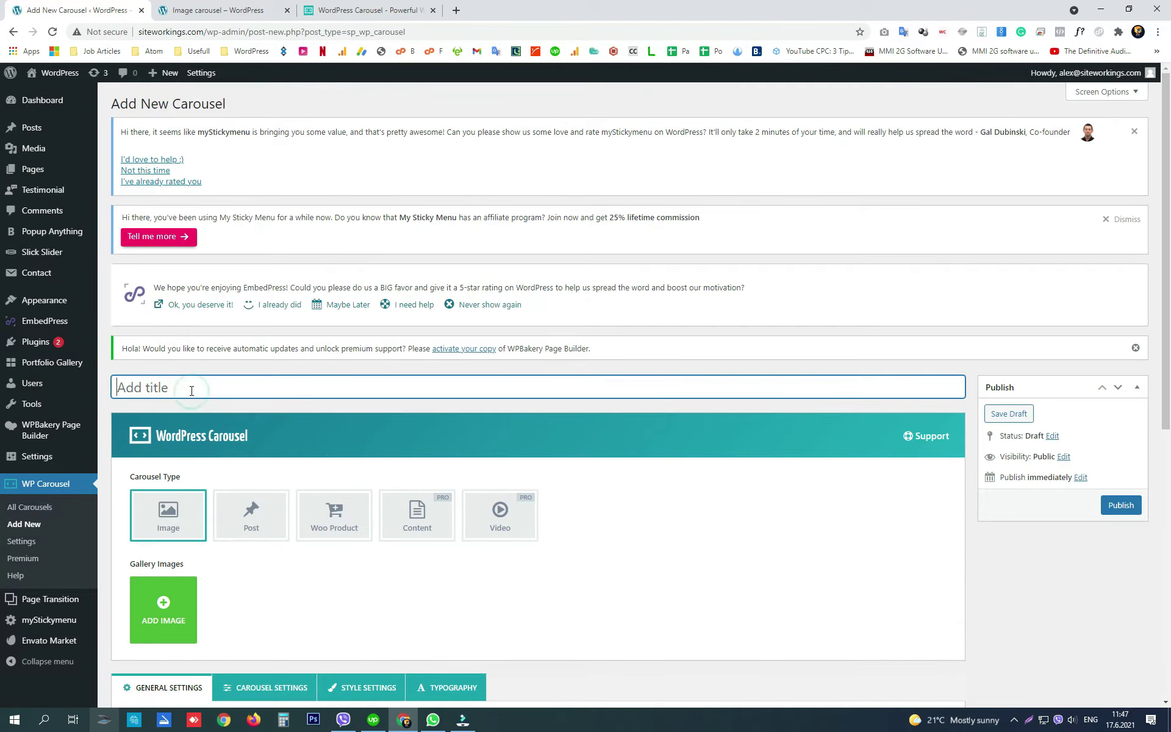
type("Posts carousel")
scroll(217, 328, "down", 4)
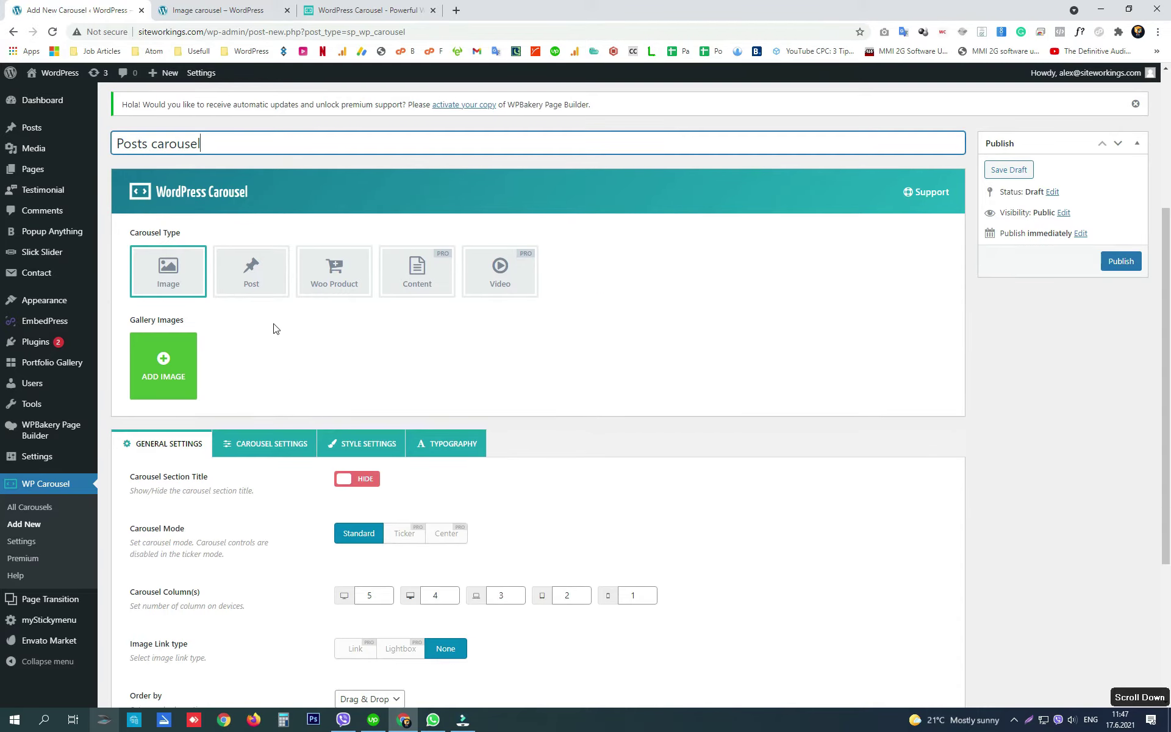
left_click(253, 278)
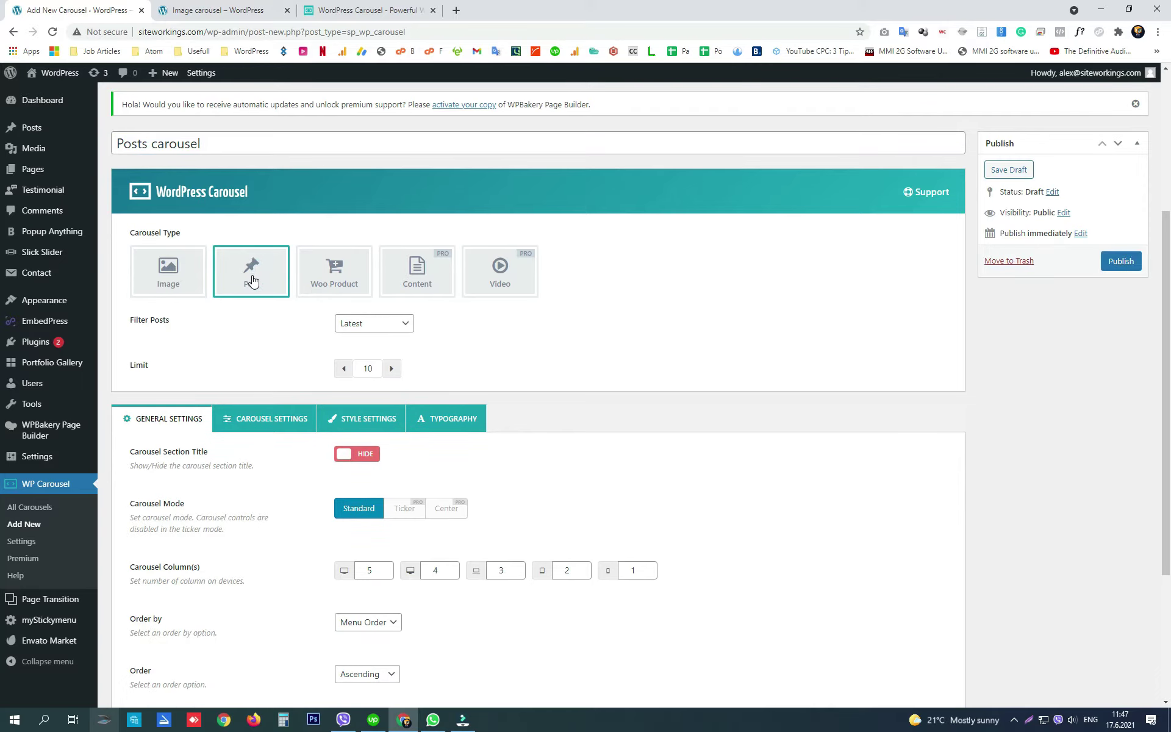
scroll(192, 256, "down", 1)
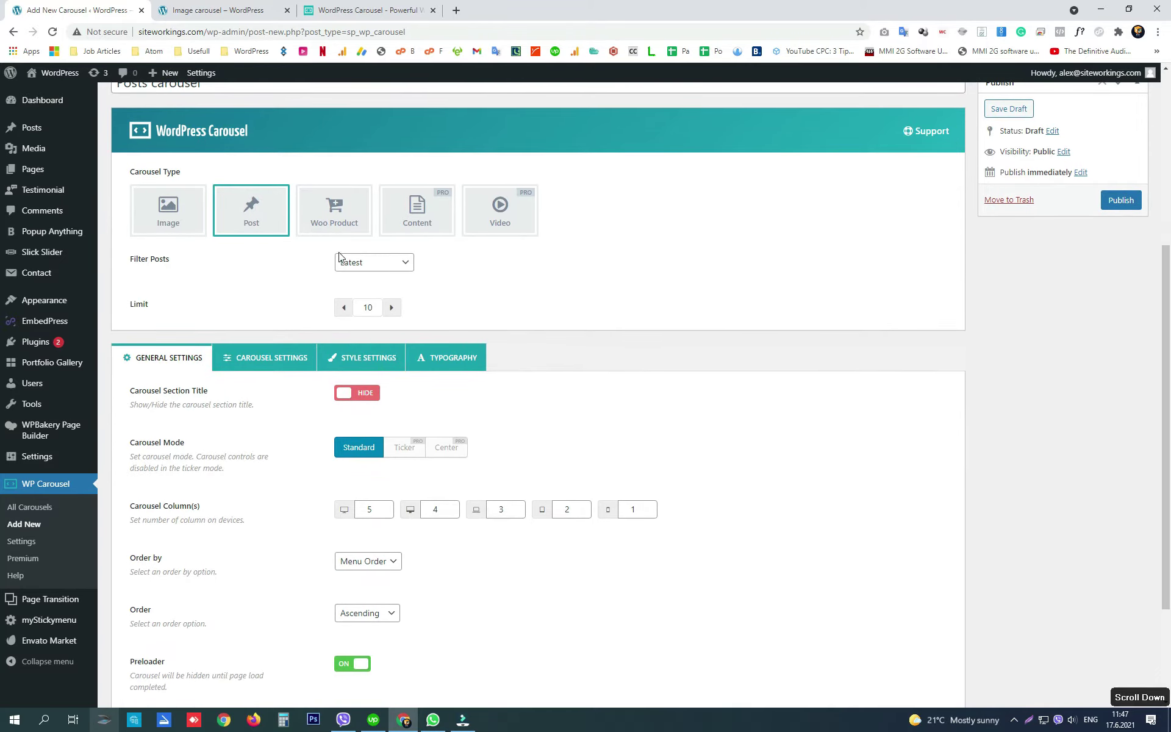
left_click(368, 263)
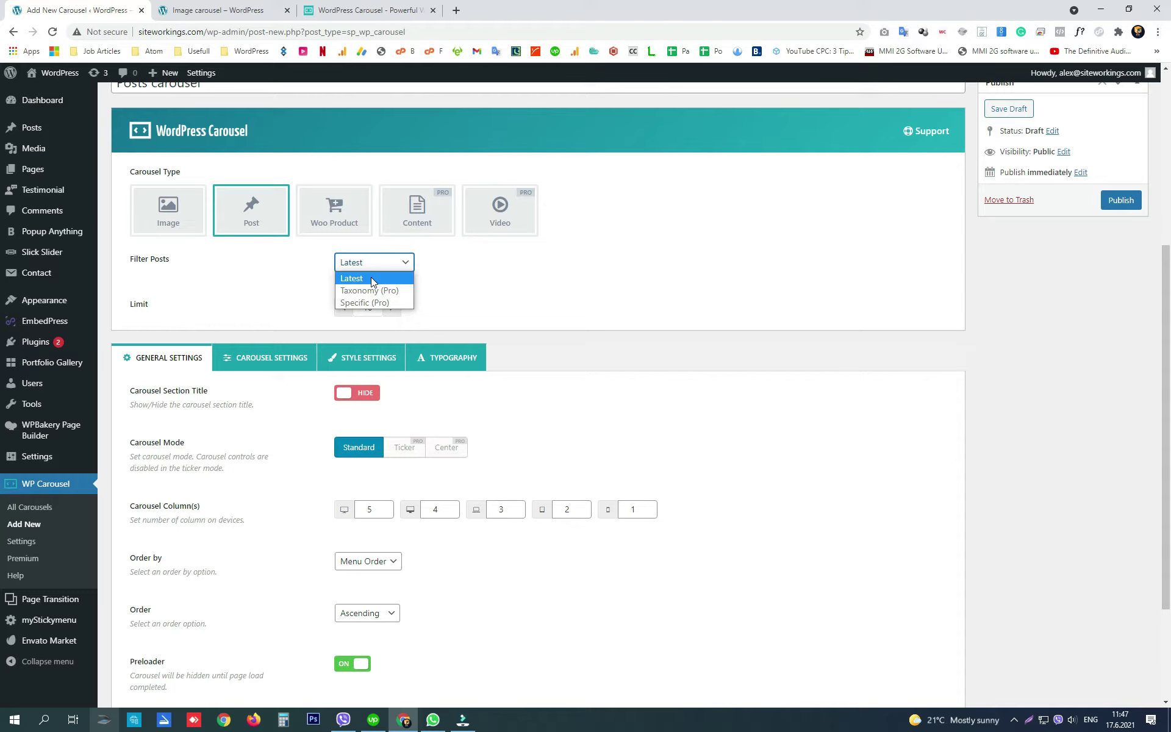
left_click(371, 278)
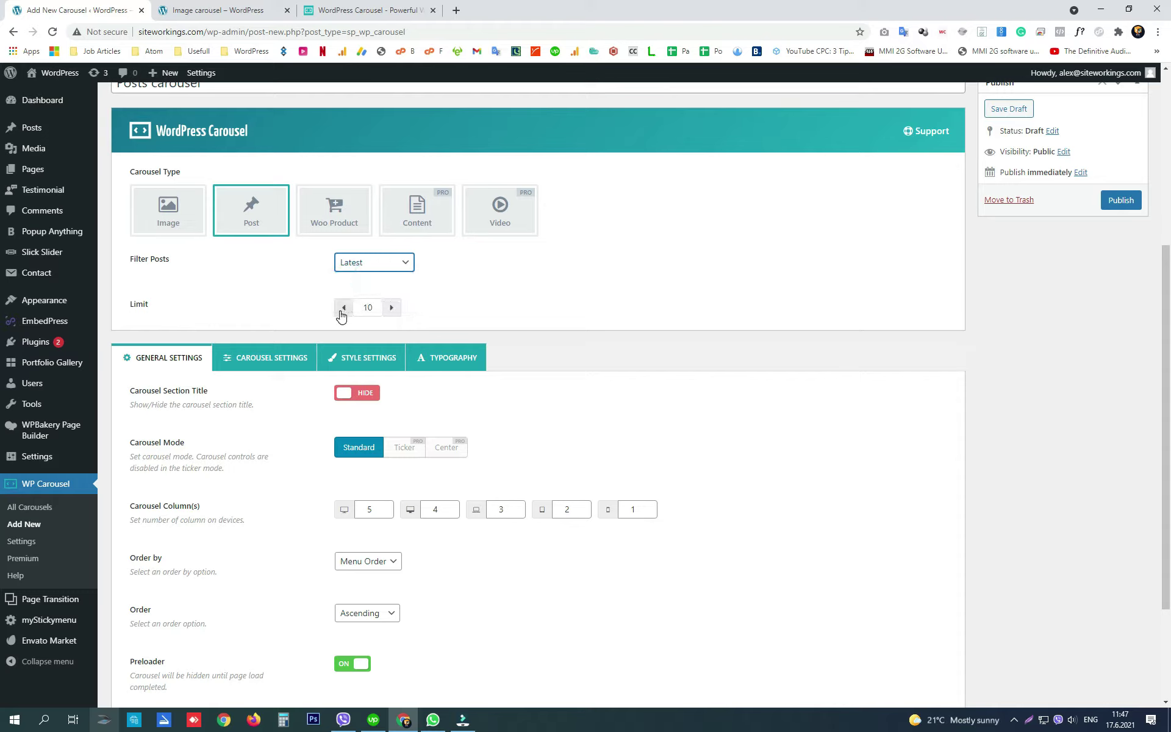
left_click(377, 307)
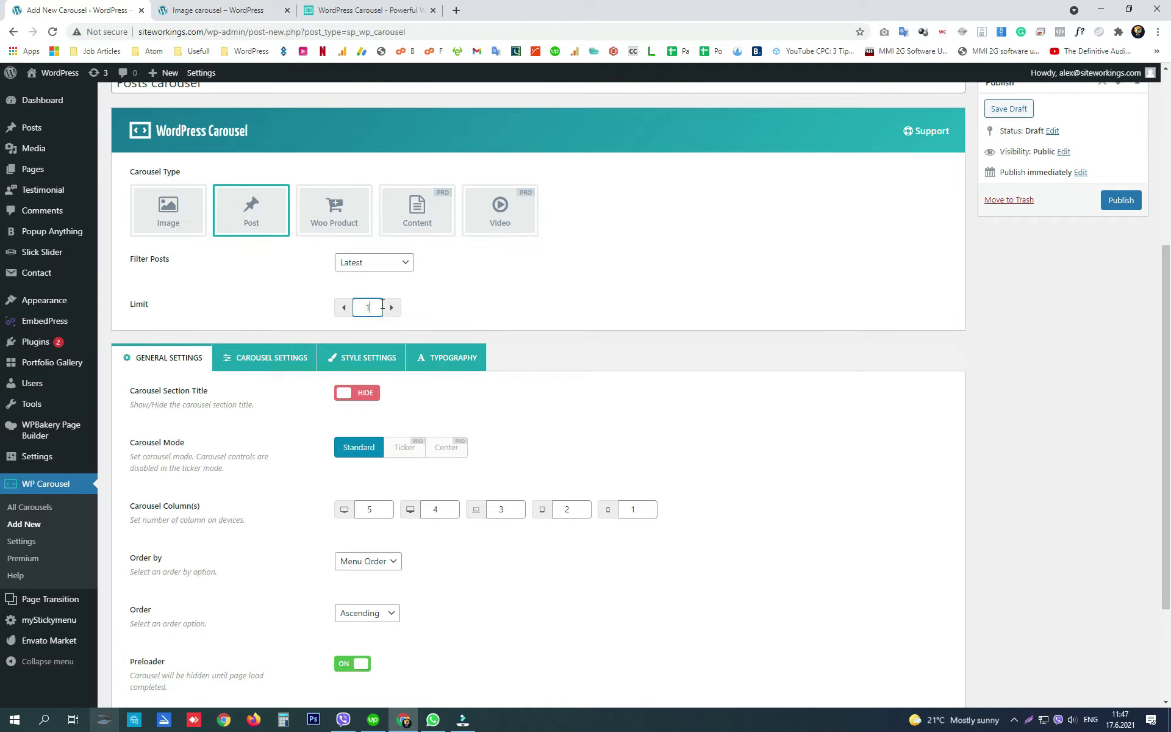
Step: Set 4 largest-screen columns, Descending order, and Preloader off for the Posts carousel
left_click(491, 303)
scroll(473, 316, "down", 1)
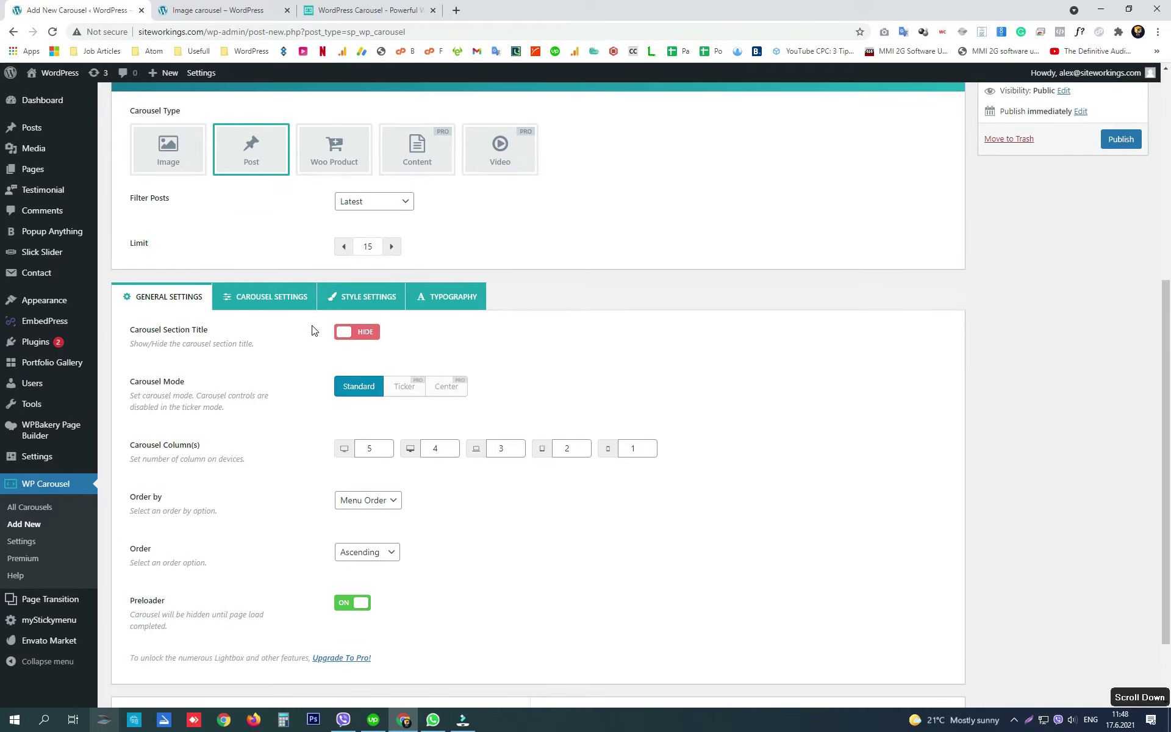
double_click(358, 449)
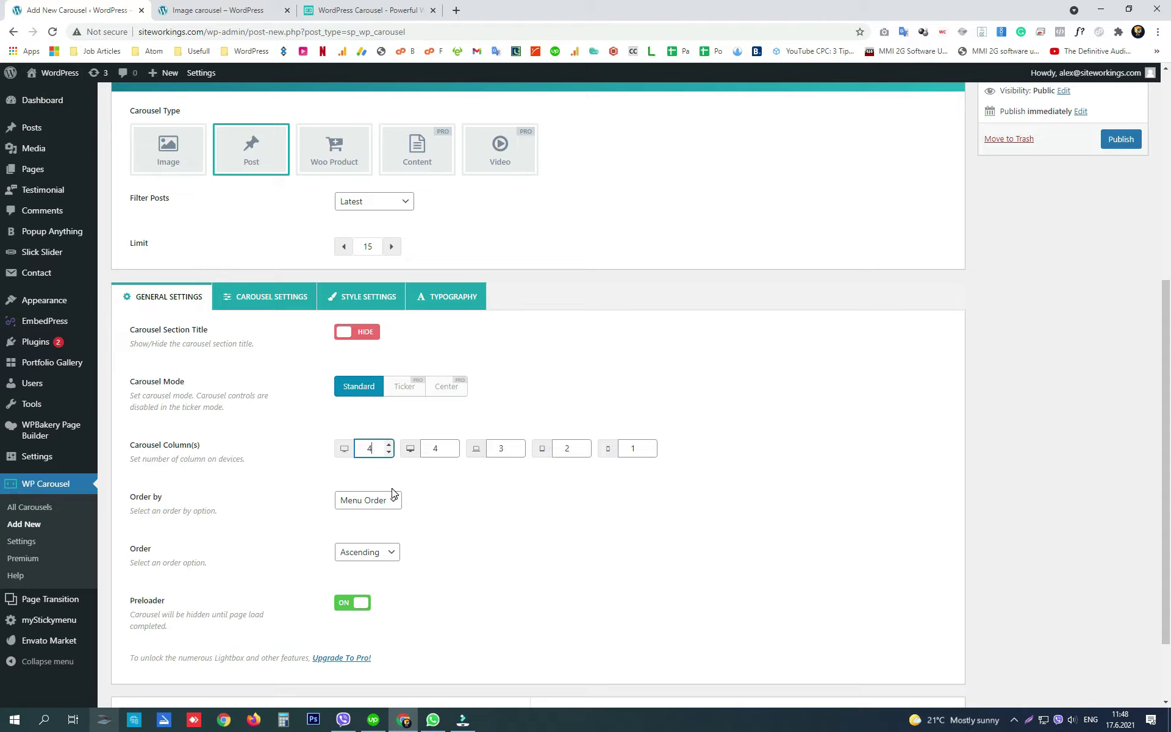
scroll(393, 494, "down", 1)
left_click(366, 491)
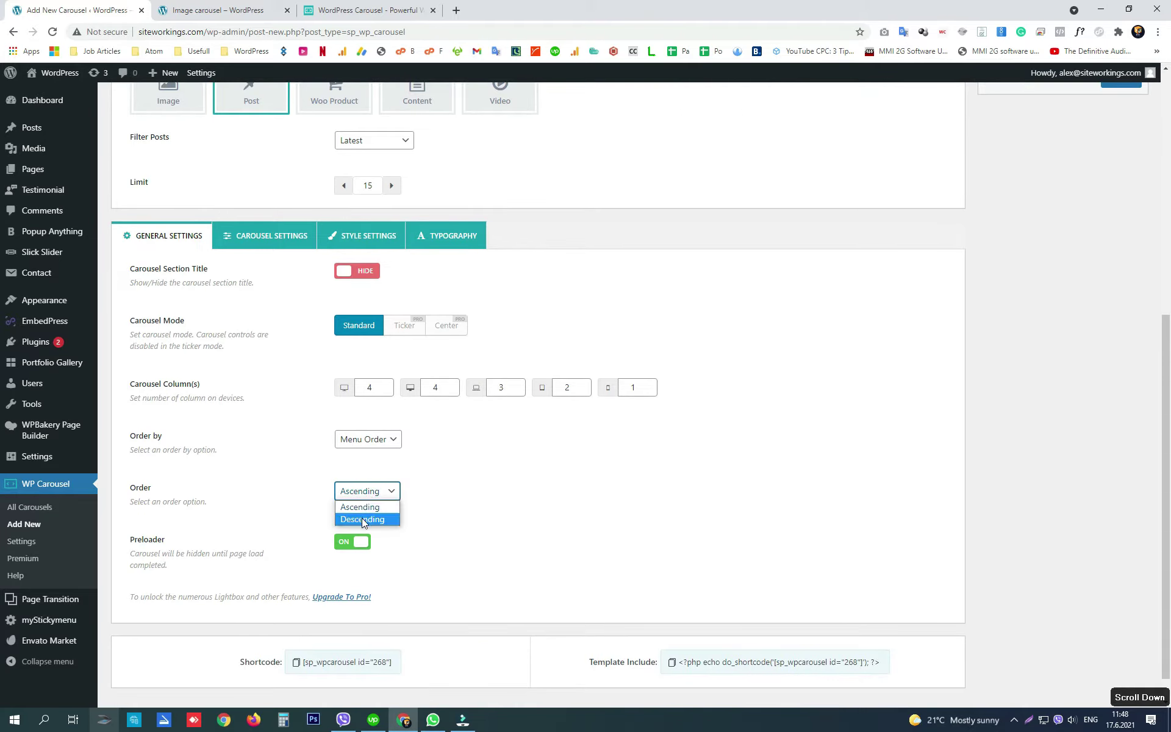
left_click(362, 519)
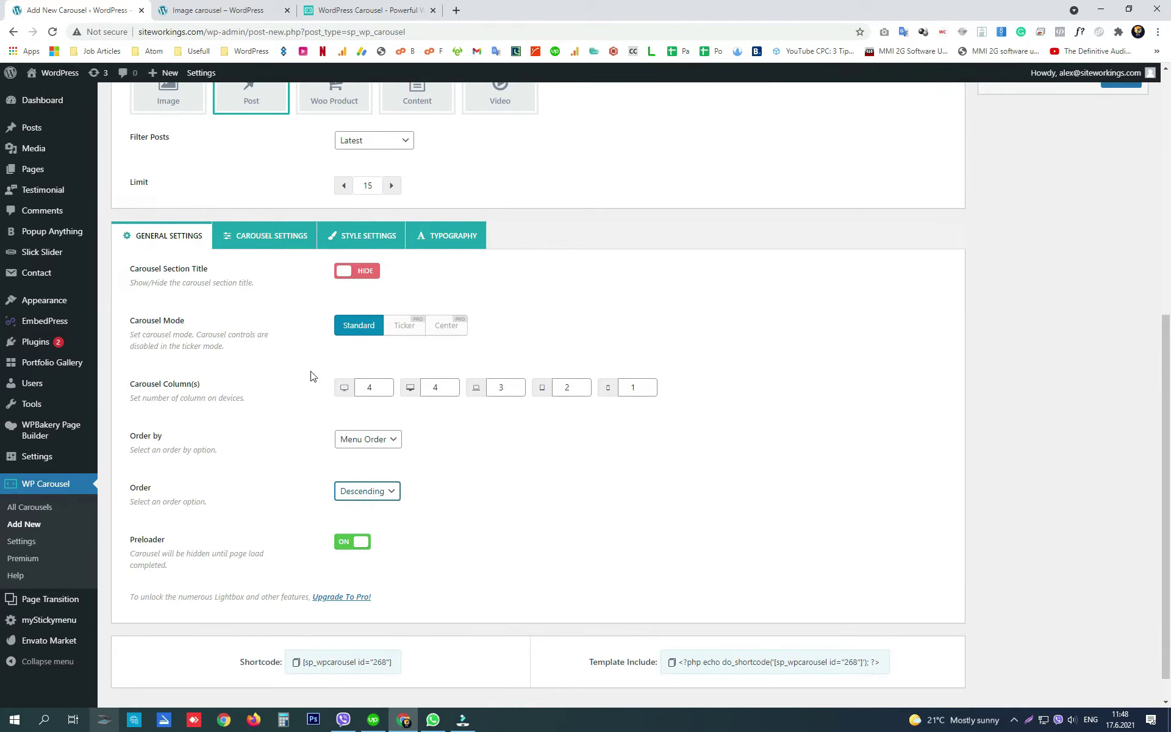
left_click(347, 541)
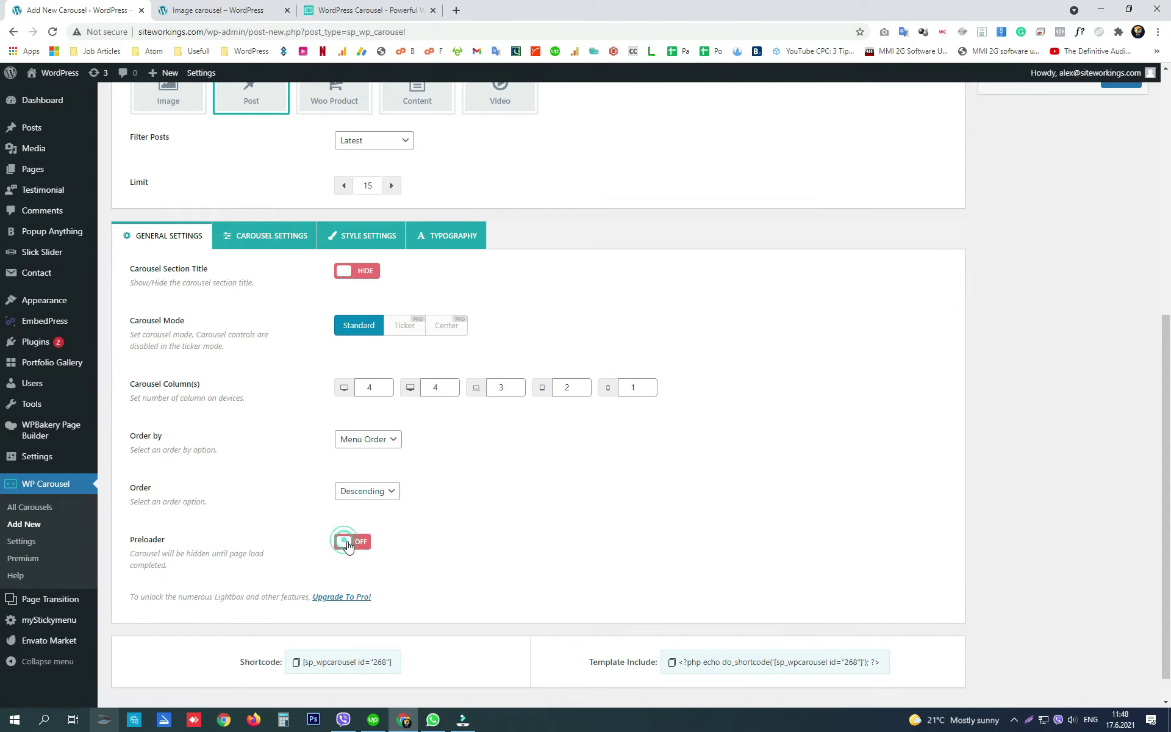
Step: Look through the Carousel Settings and Style Settings tabs of the Posts carousel
left_click(269, 243)
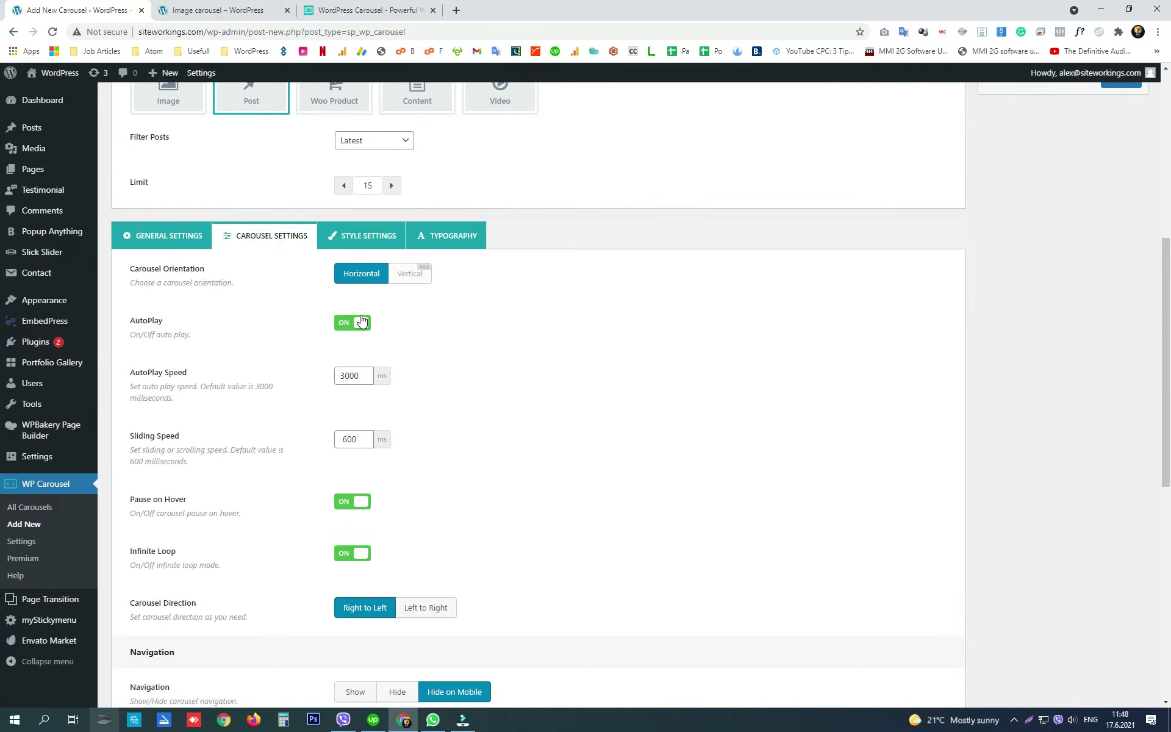
scroll(362, 329, "down", 1)
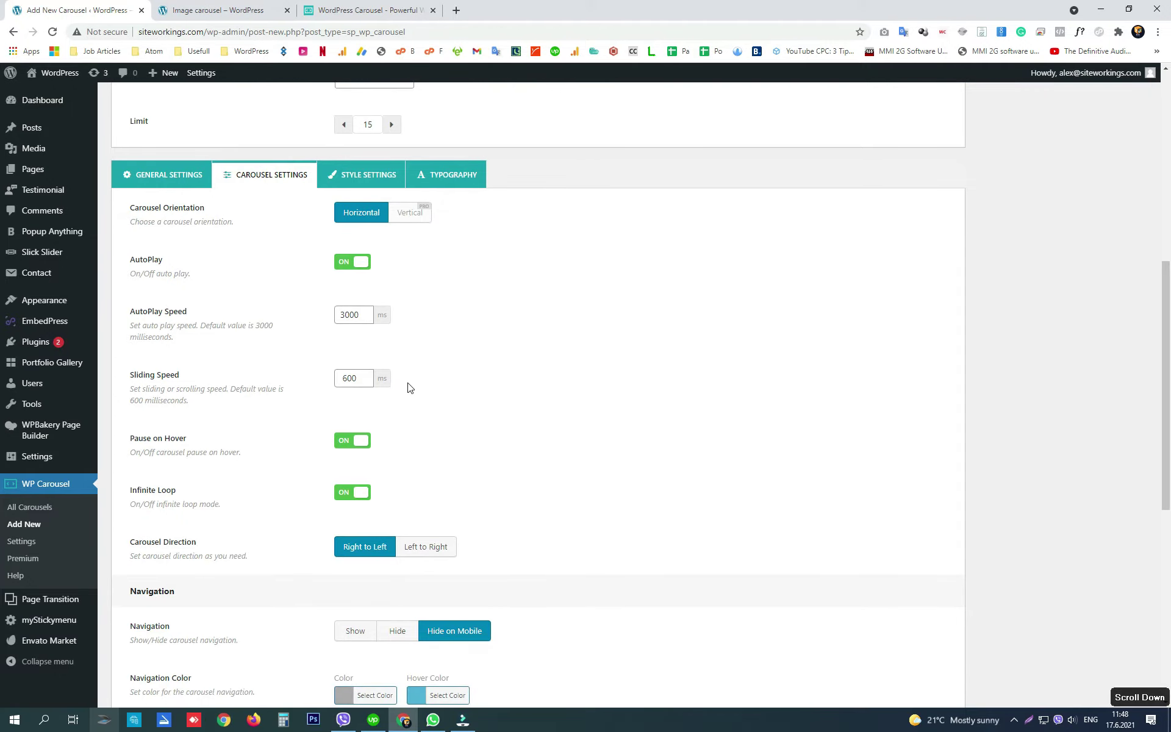
scroll(408, 388, "down", 1)
left_click(366, 118)
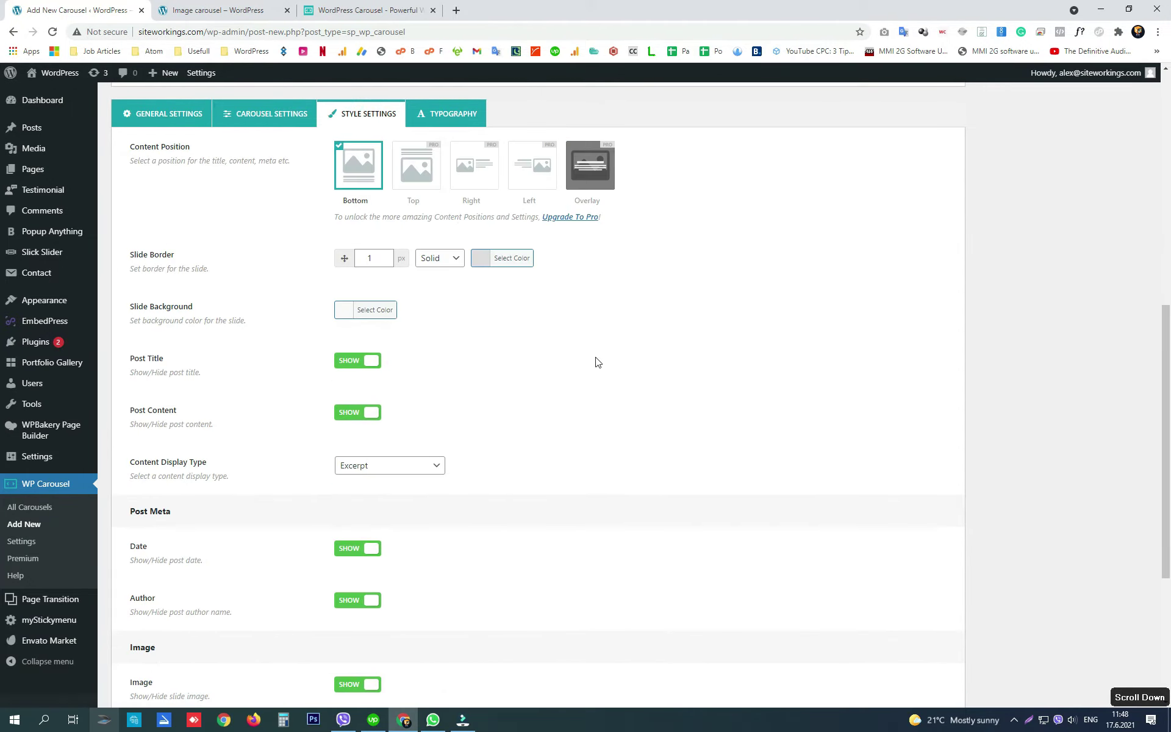
scroll(596, 360, "up", 8)
Step: Publish the Posts carousel and copy its shortcode
left_click(1120, 443)
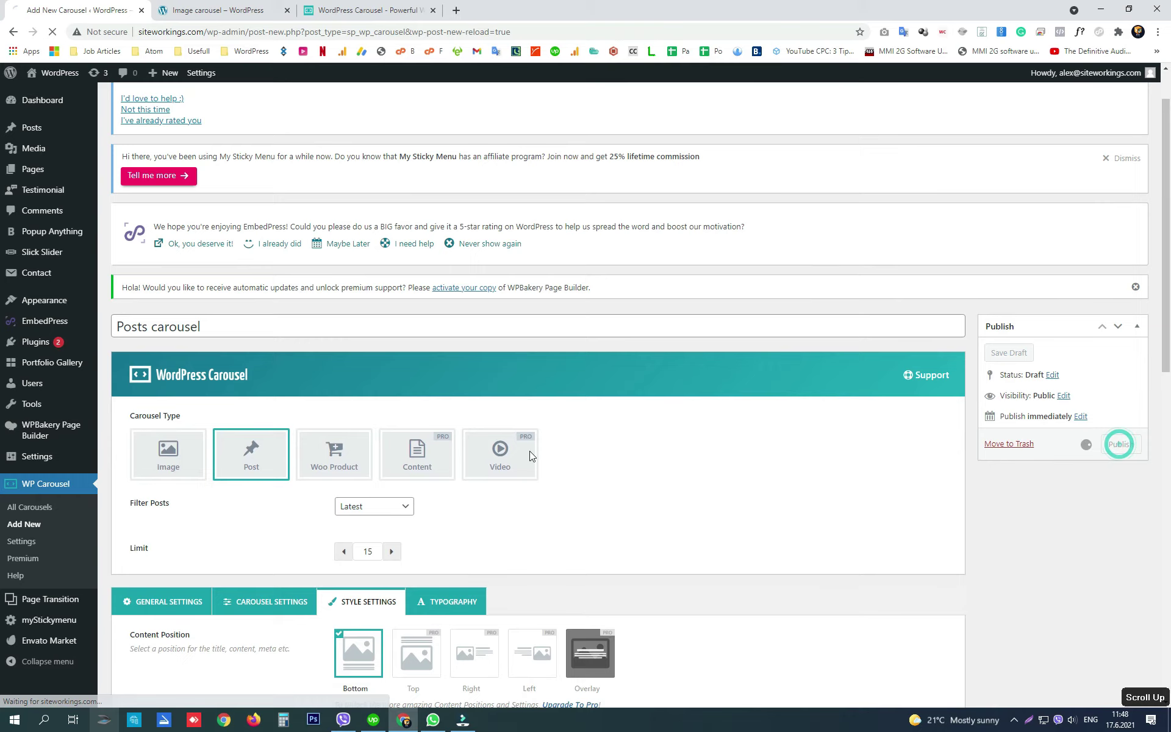
scroll(465, 486, "down", 10)
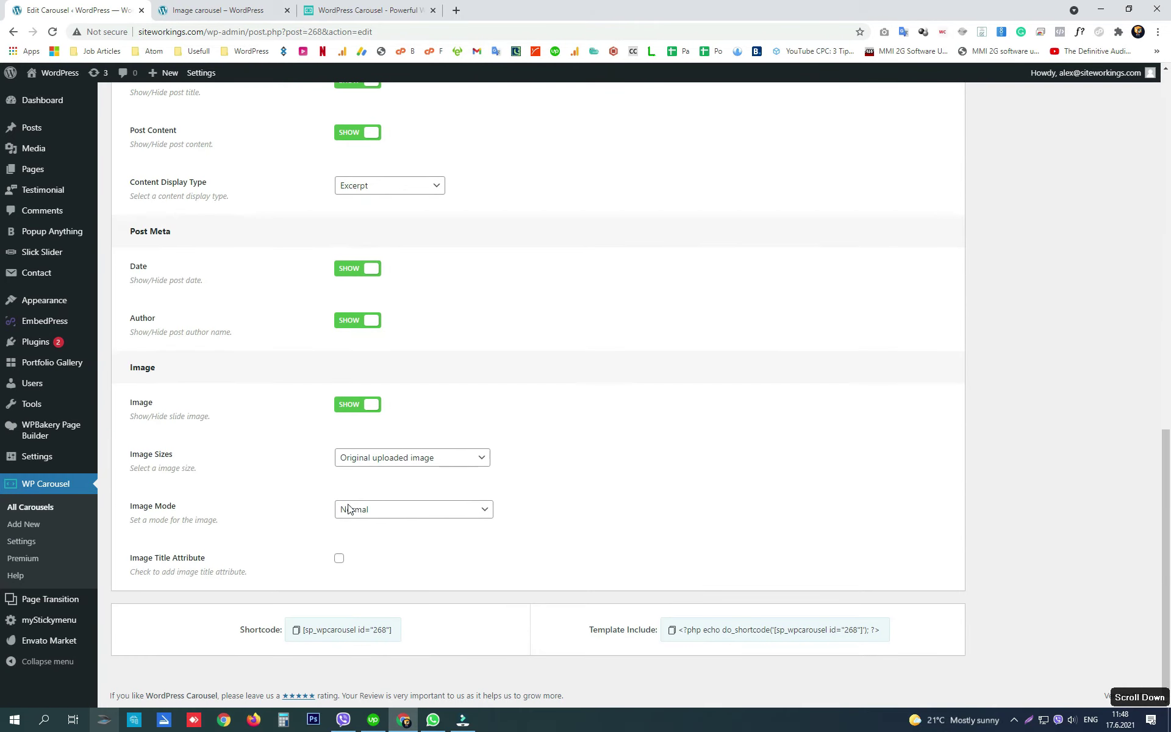
left_click(298, 632)
Step: Publish a new page 'Posts carousel' containing the pasted carousel shortcode
mouse_move(36, 169)
left_click(125, 188, "ctrl+shift")
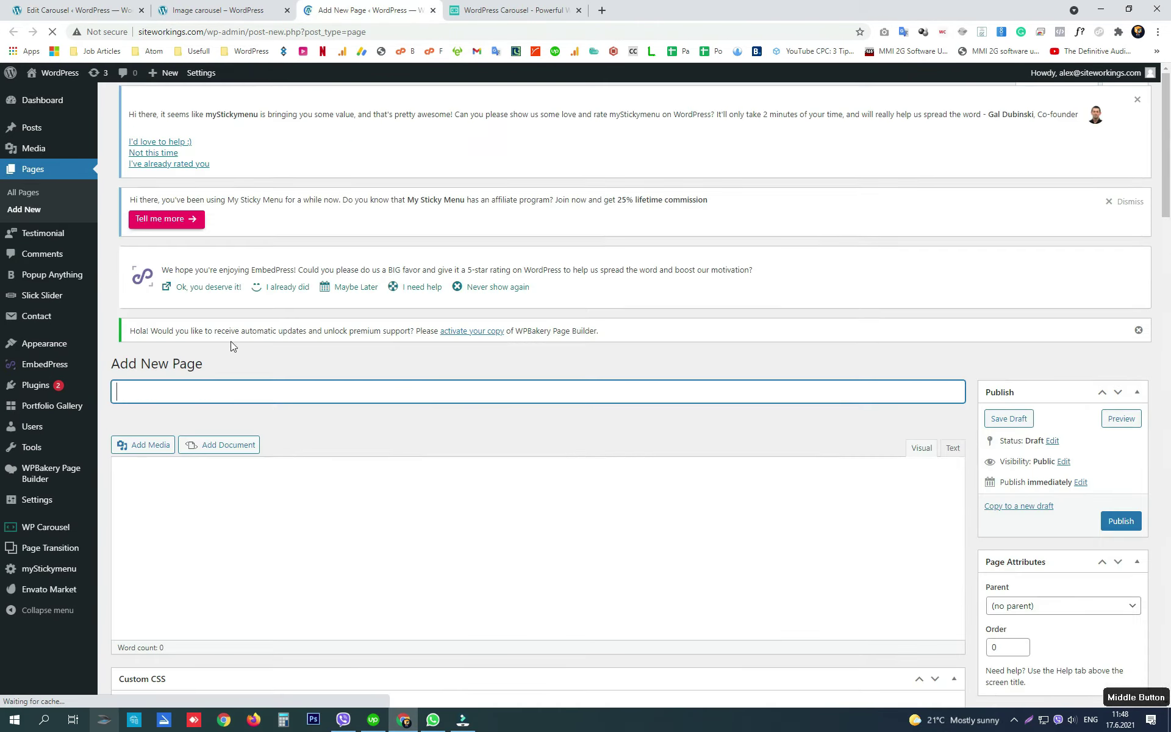
type("Posts carousel")
scroll(239, 434, "down", 3)
left_click(304, 464)
key("ctrl+v")
left_click(1120, 395)
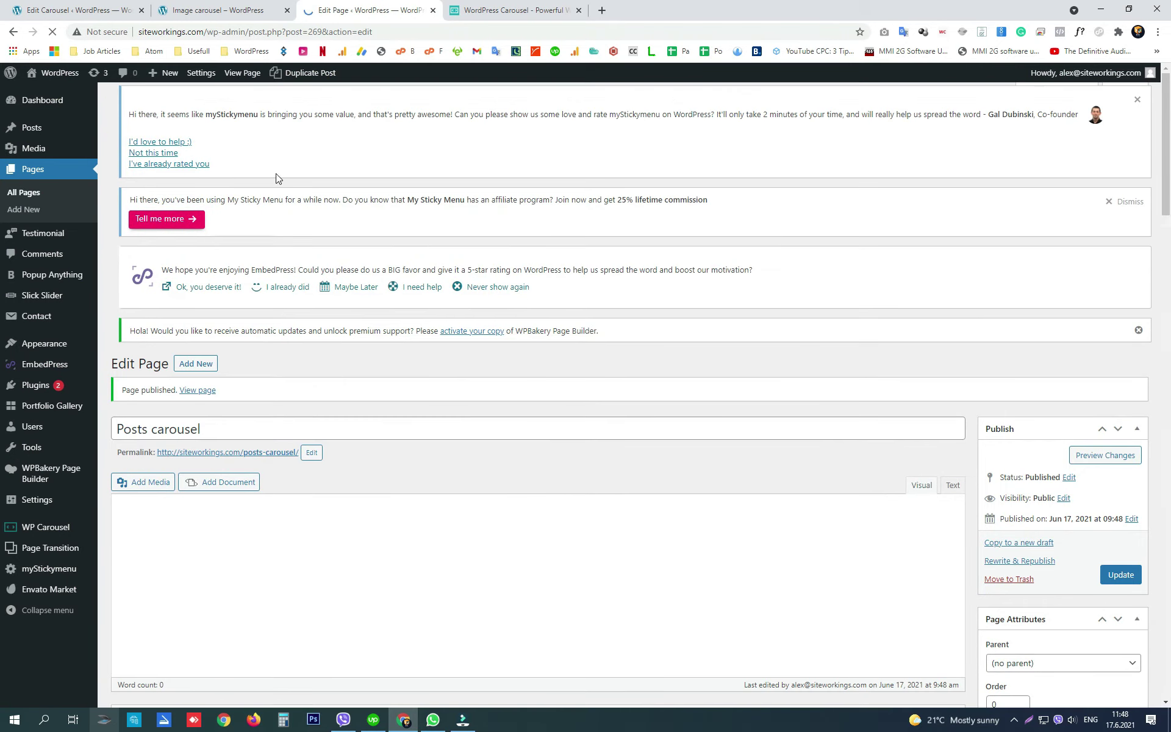
Step: View the live Posts carousel page and advance the carousel three cards
left_click(128, 384, "ctrl+shift")
scroll(517, 315, "down", 3)
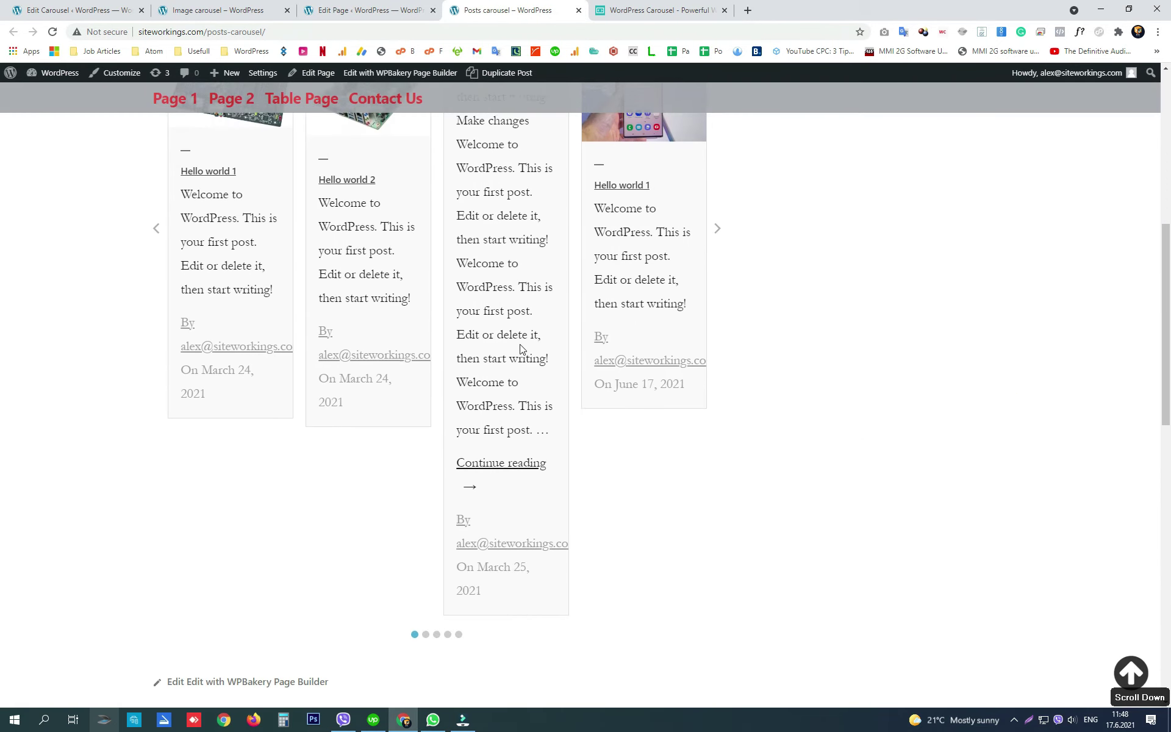
scroll(522, 349, "up", 5)
scroll(473, 438, "down", 1)
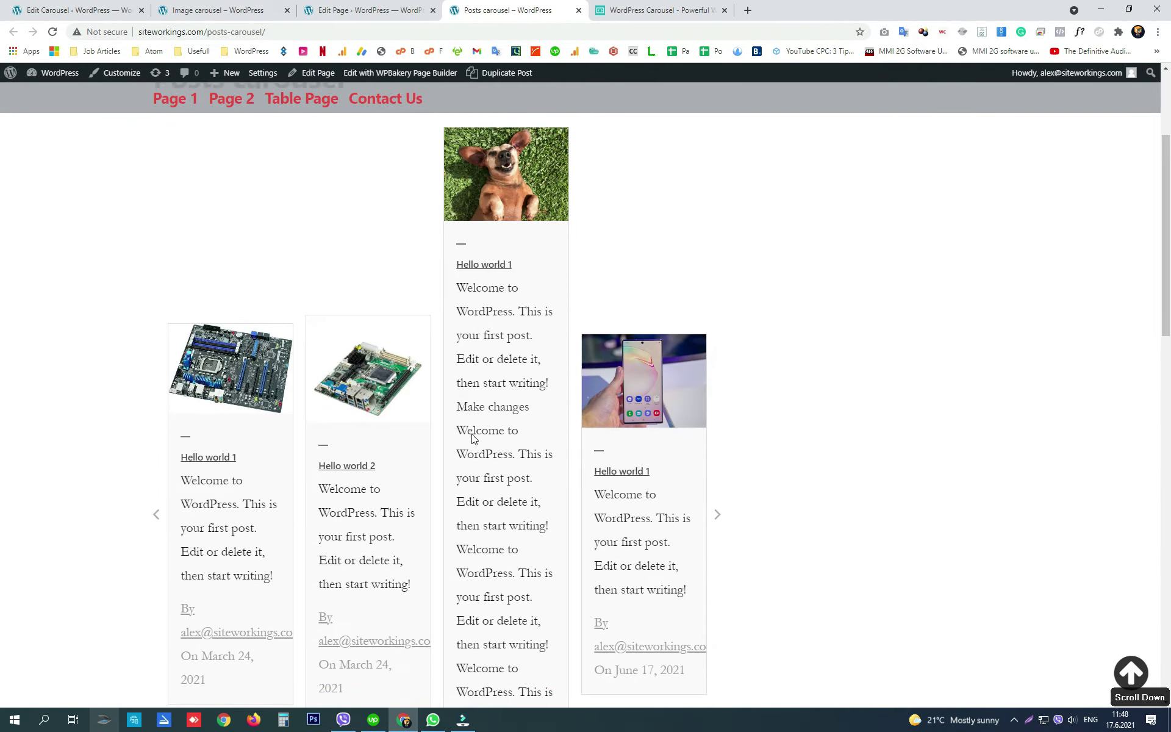
scroll(472, 437, "down", 2)
left_click(717, 407)
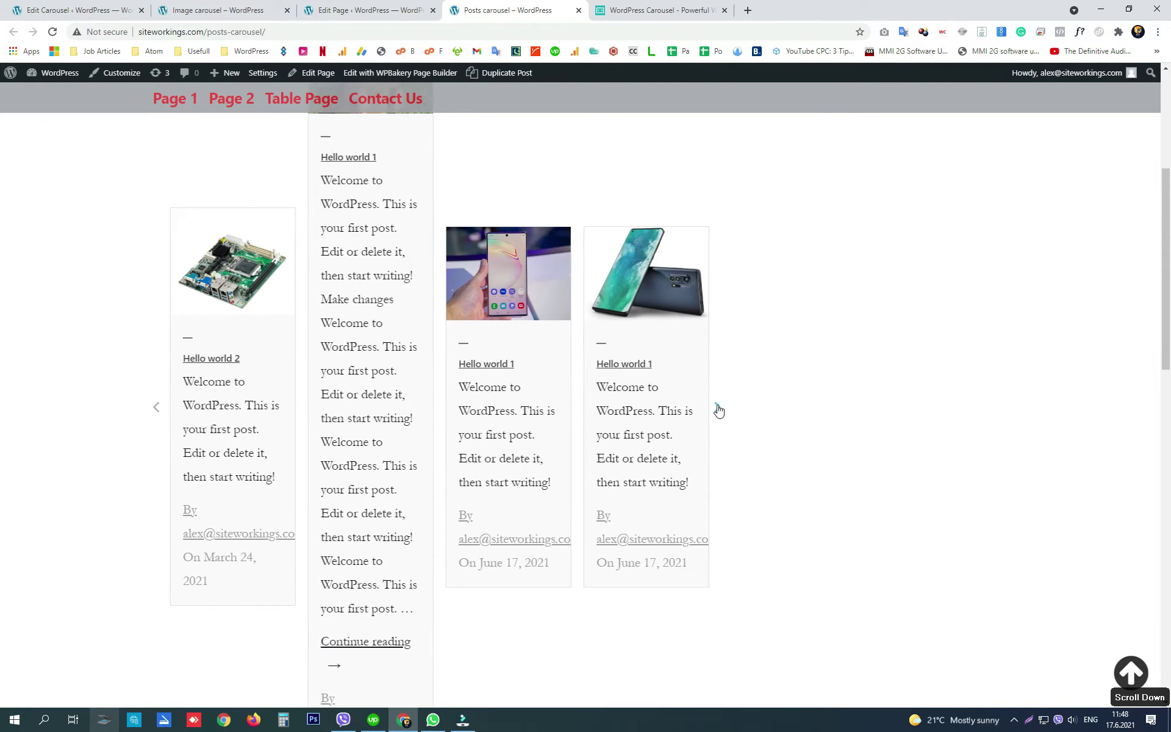
left_click(718, 408)
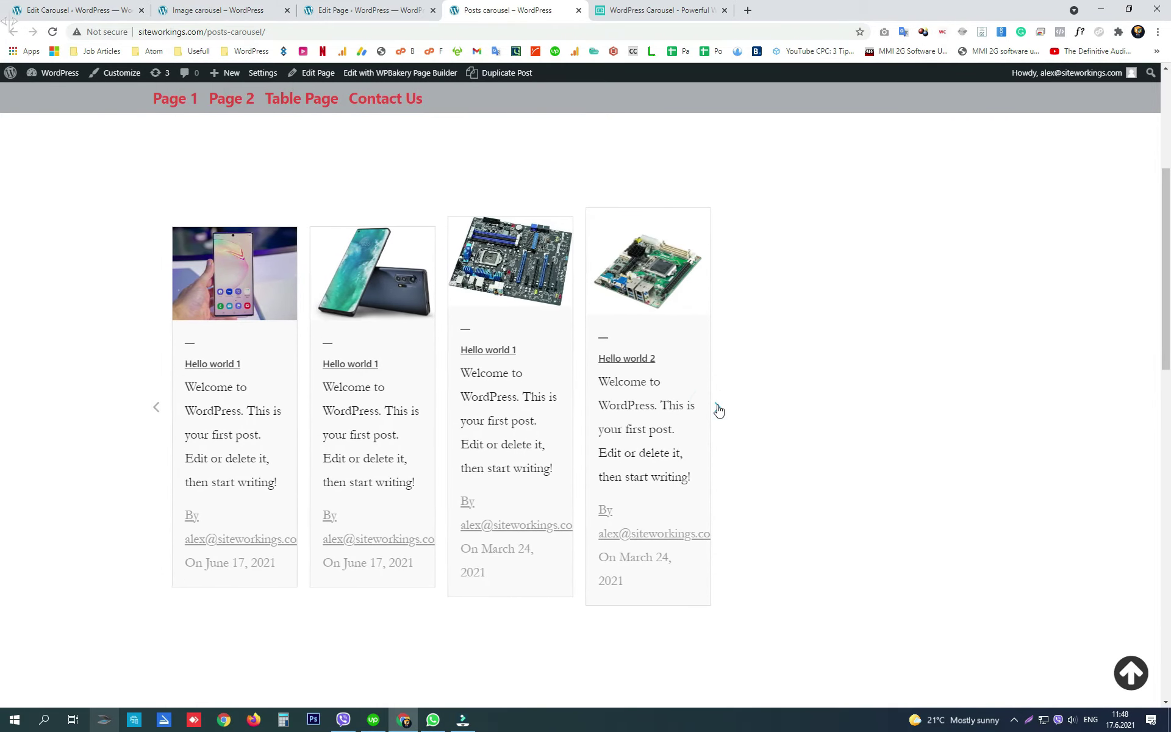
left_click(717, 408)
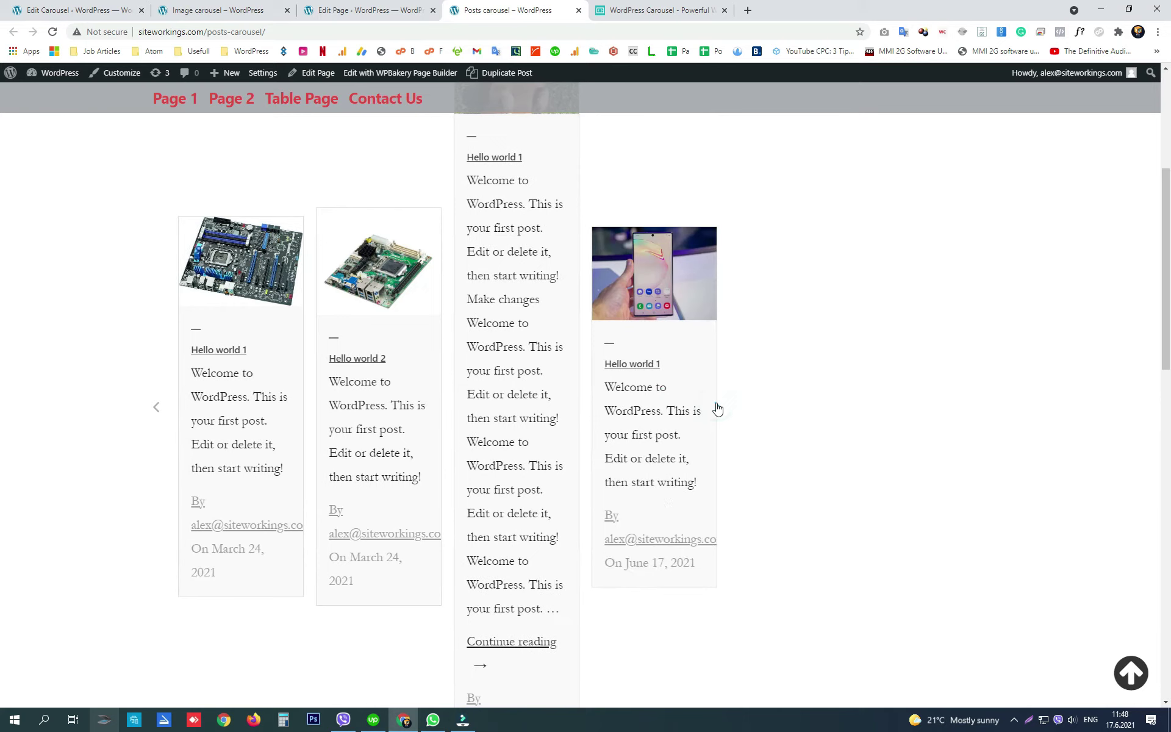
scroll(740, 512, "up", 2)
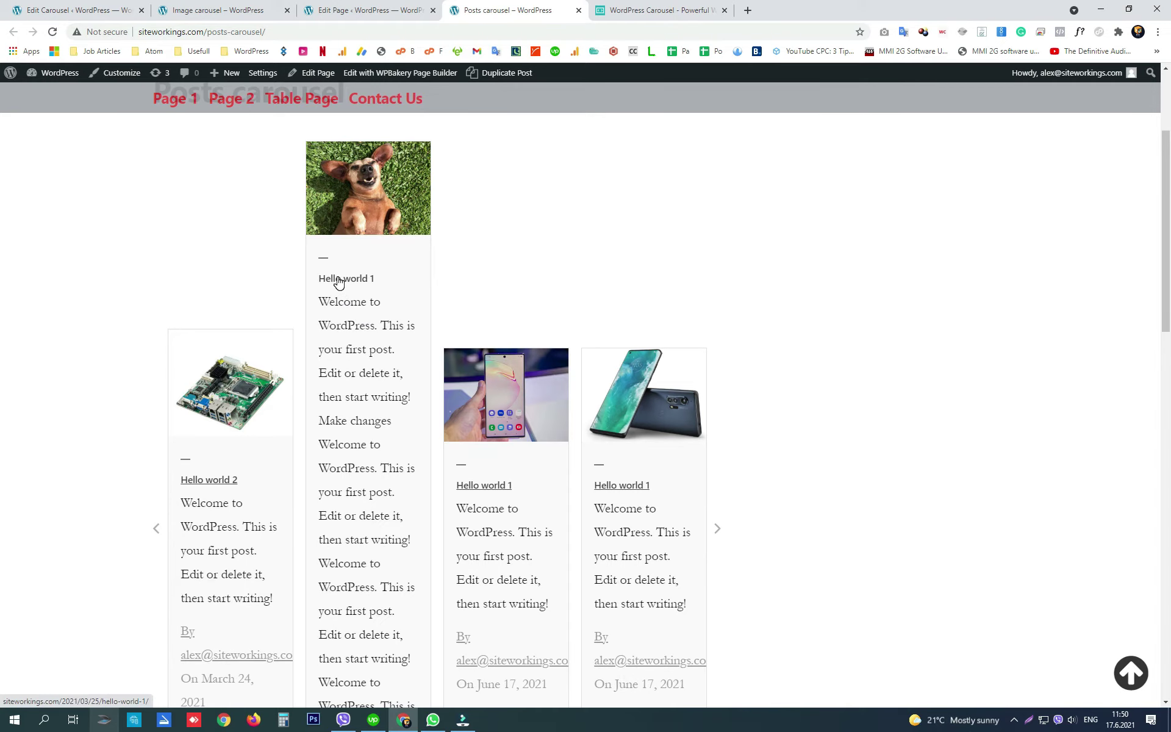
Step: Copy the third paragraph of Hello world 1 into its Excerpt and update the post
middle_click(339, 282)
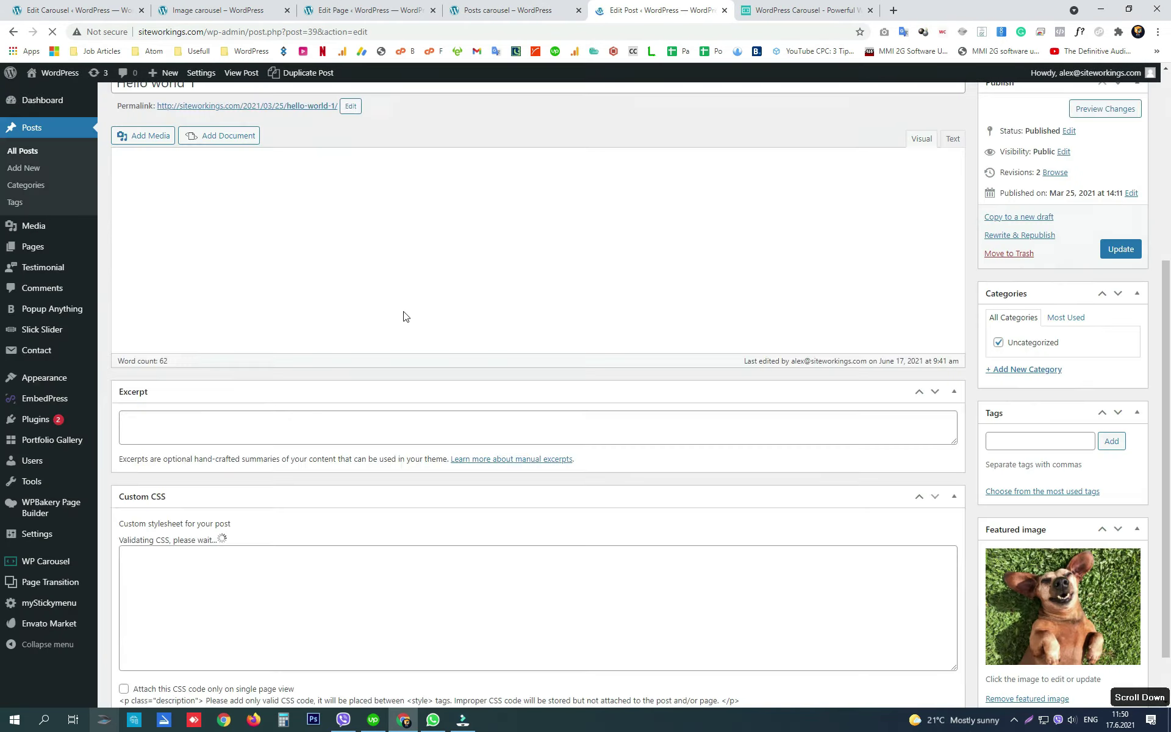
scroll(402, 312, "down", 2)
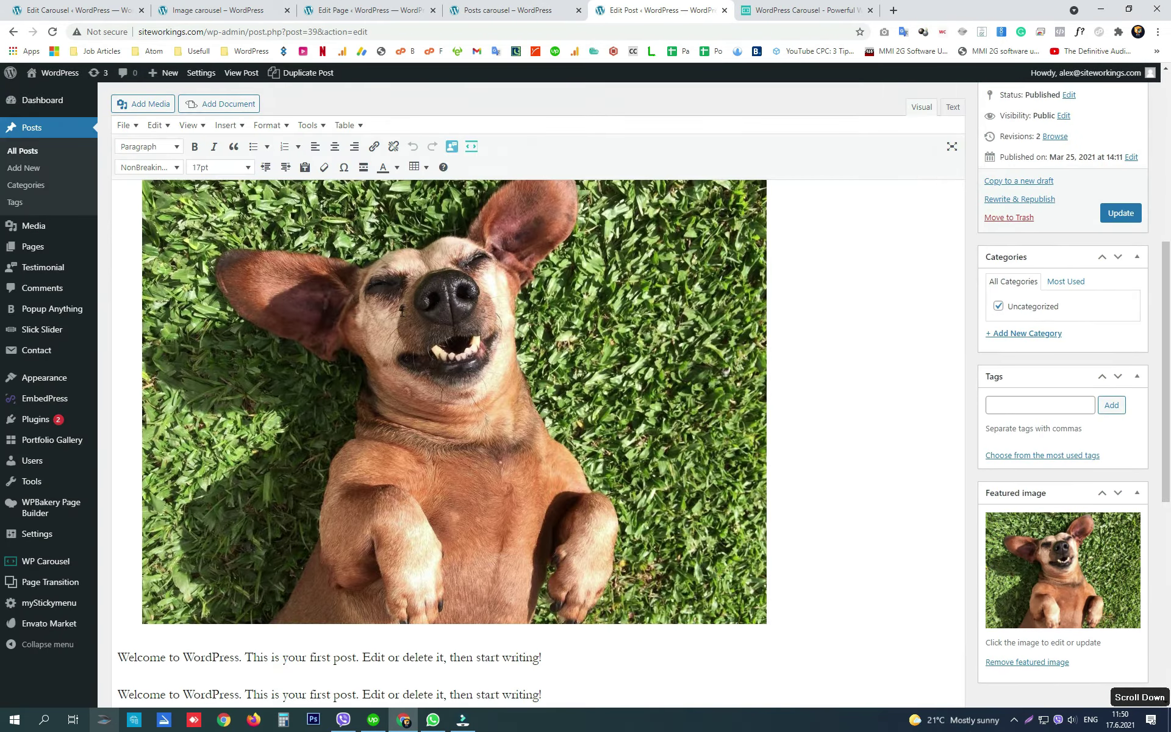
scroll(402, 312, "down", 8)
triple_click(255, 241)
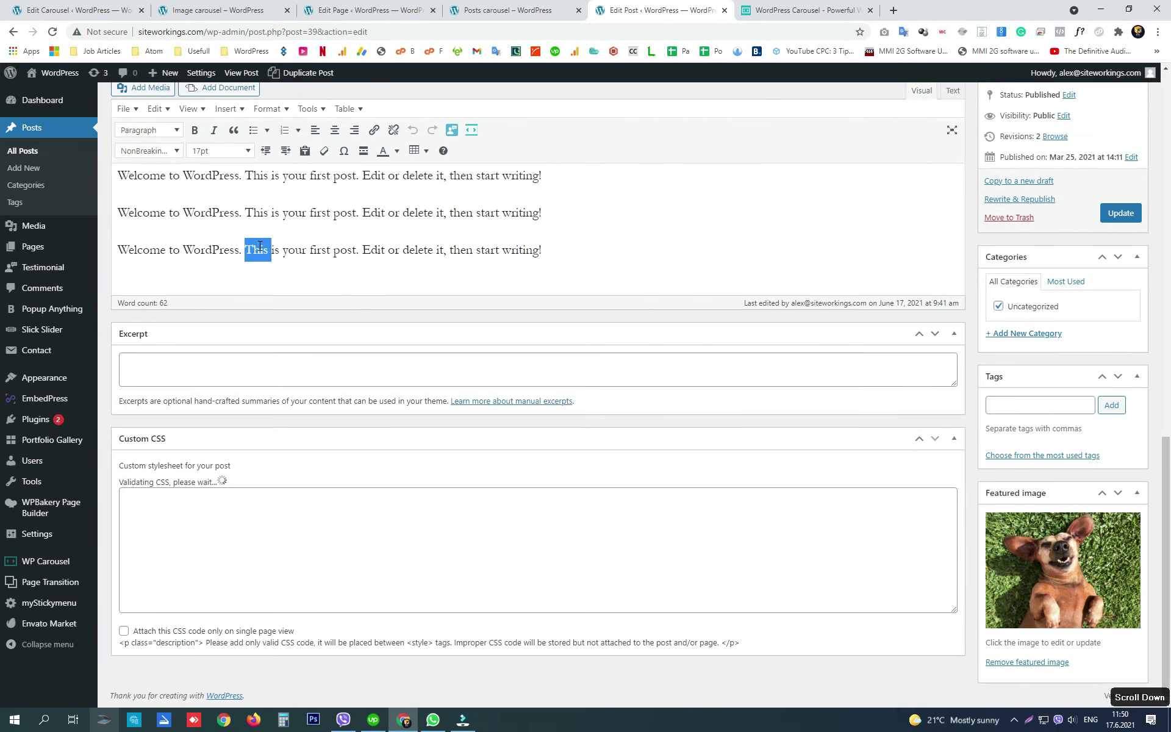
key("ctrl+c")
left_click(202, 372)
key("ctrl+v")
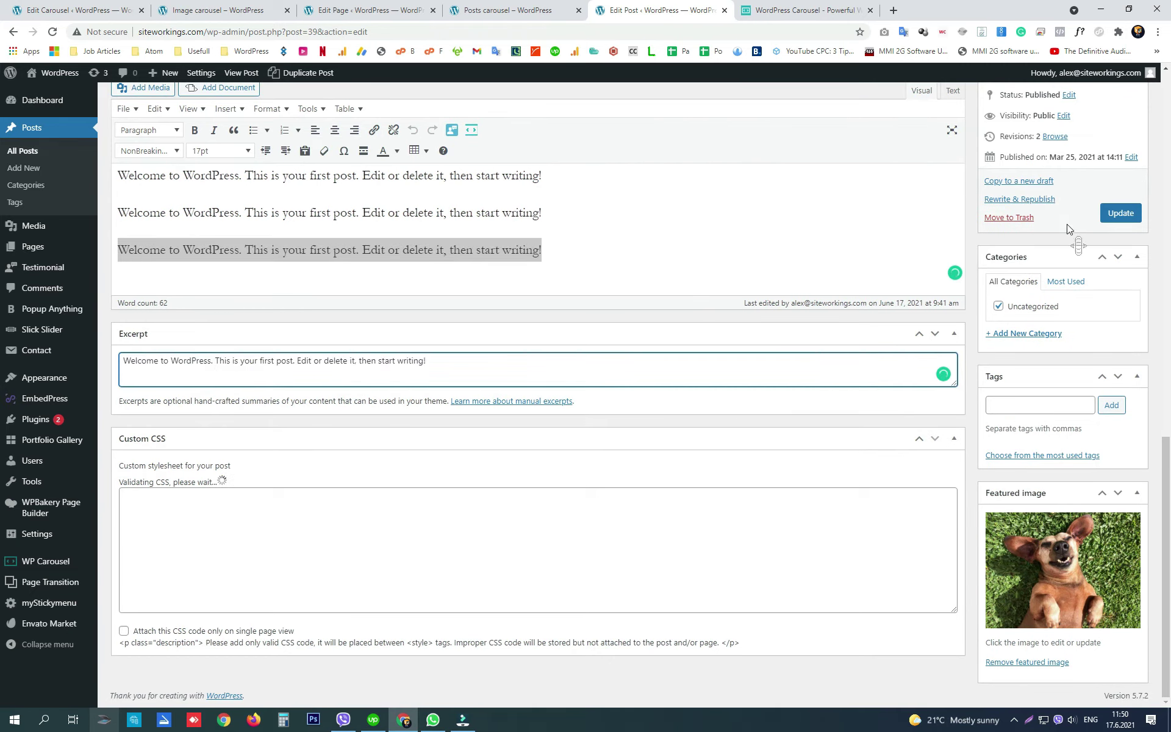
left_click(1120, 213)
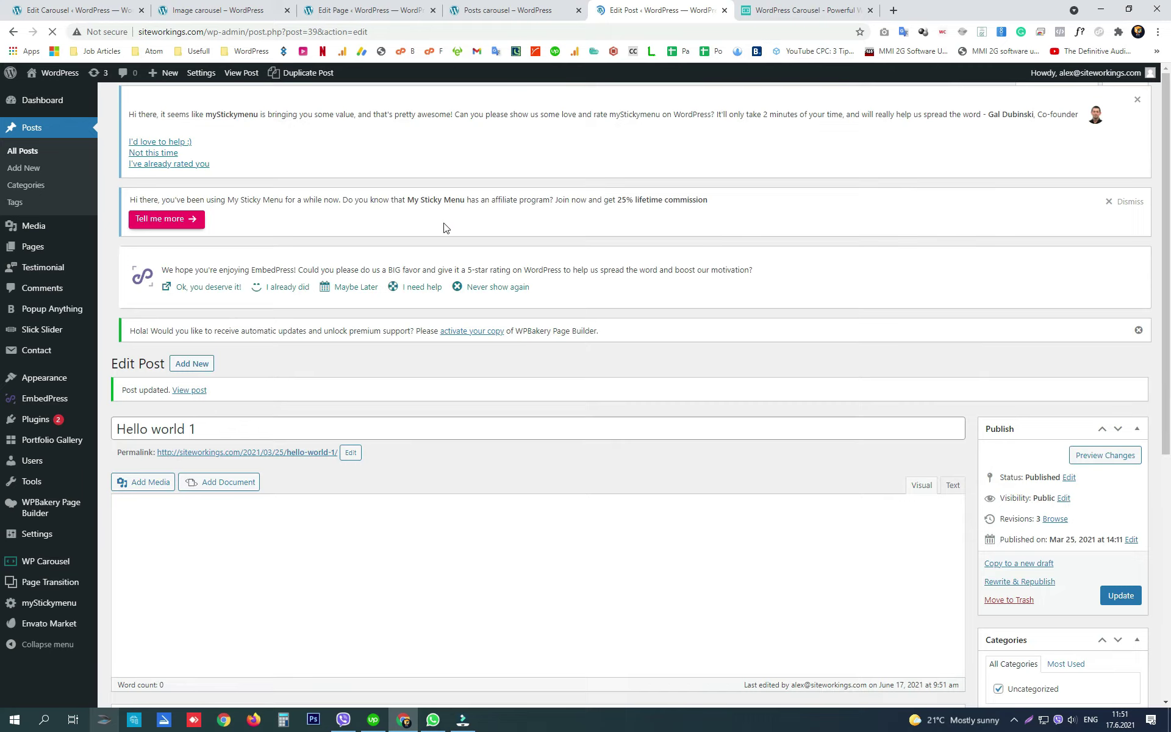
Step: Set Date and Author to Hide in the carousel settings and update the carousel
key("ctrl+1")
scroll(427, 301, "down", 3)
scroll(427, 301, "down", 7)
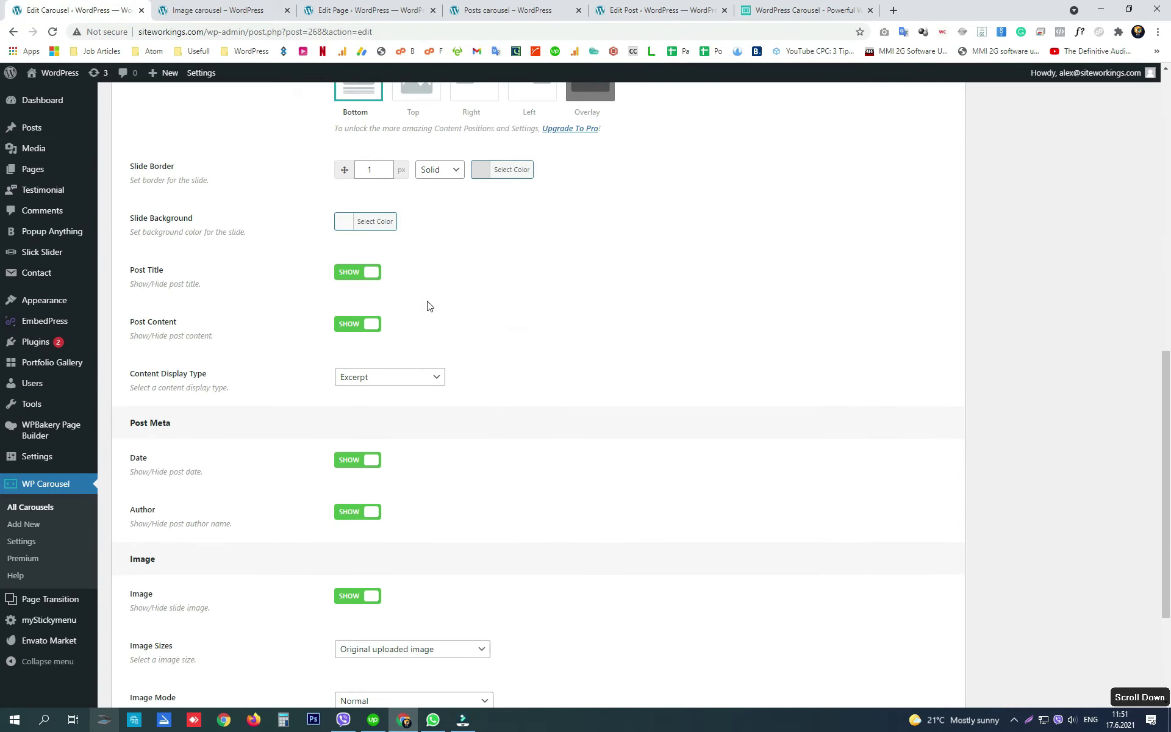
scroll(365, 344, "down", 2)
left_click(368, 344)
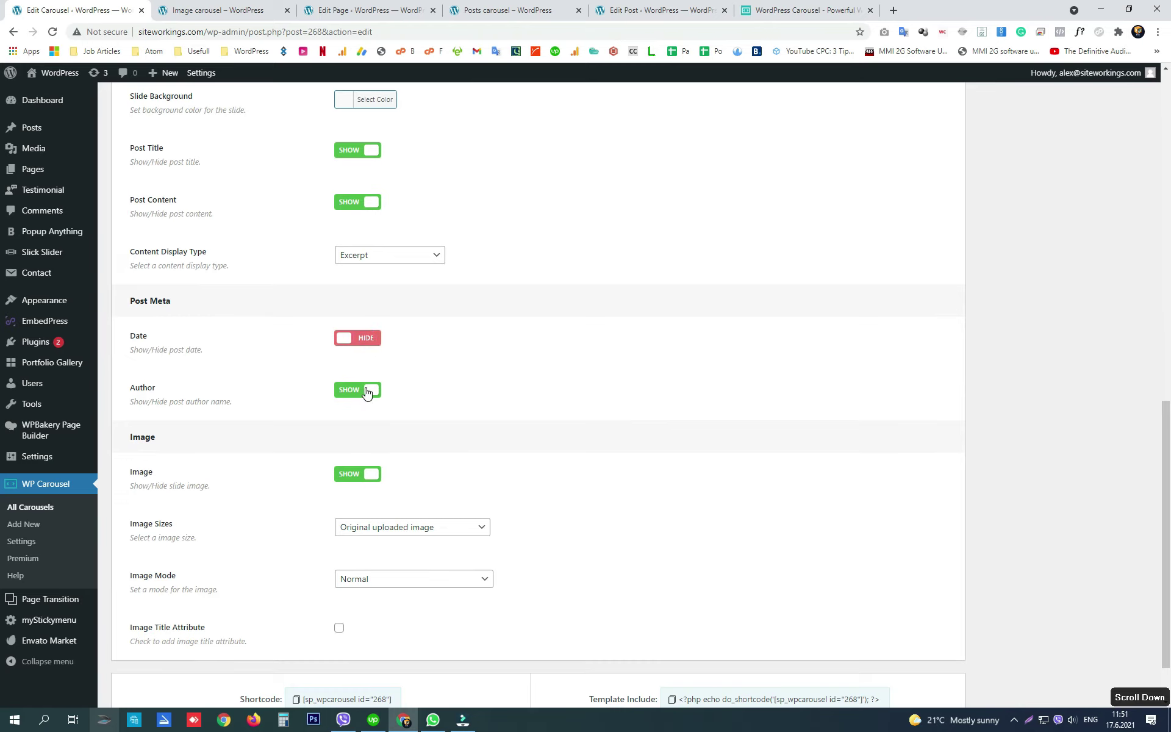
left_click(369, 389)
scroll(543, 404, "down", 1)
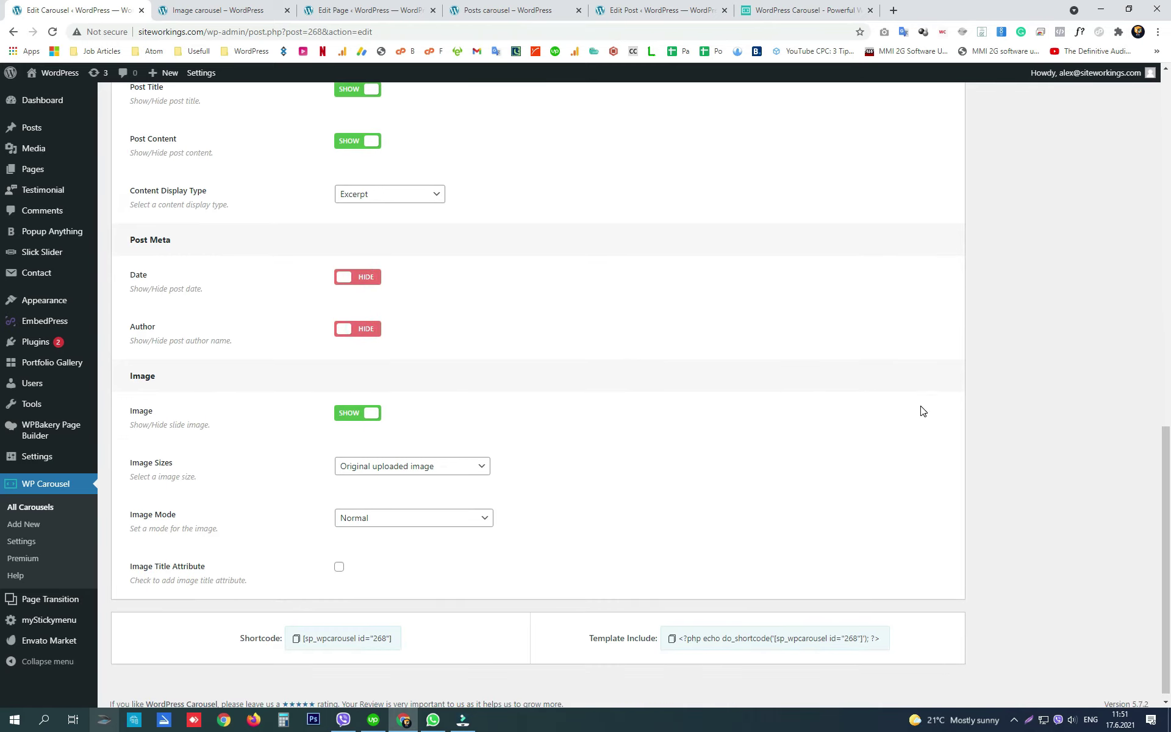
scroll(922, 410, "up", 15)
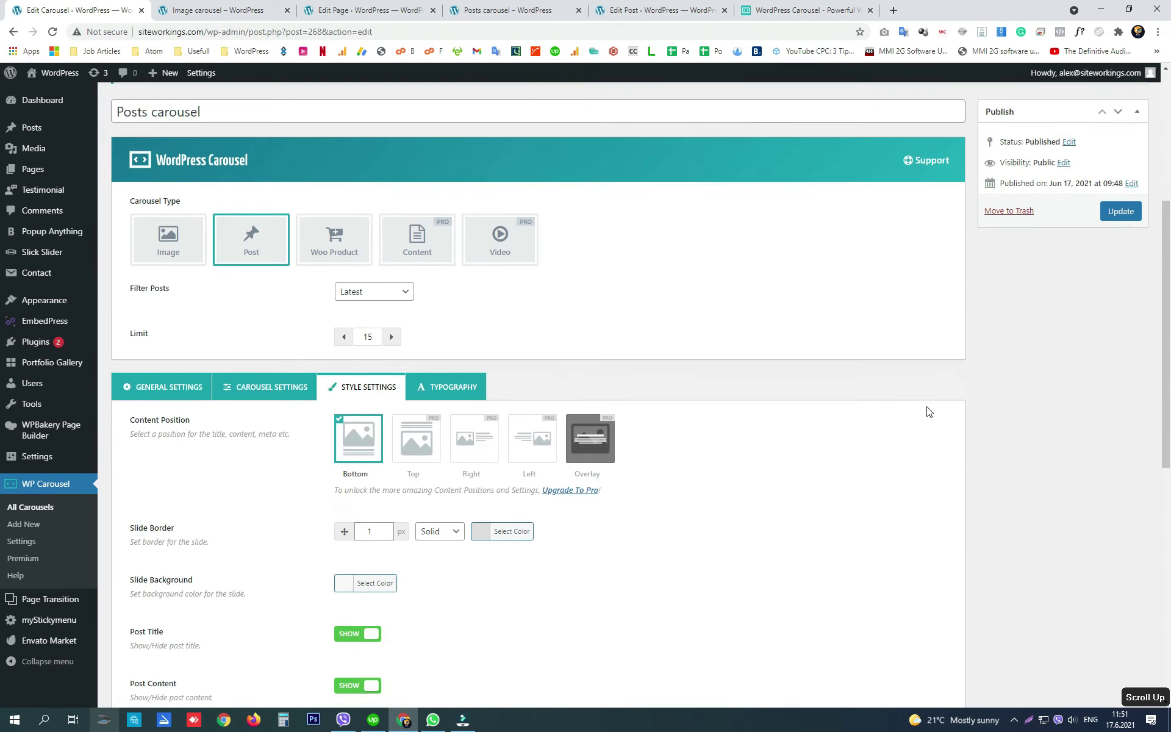
left_click(1130, 340)
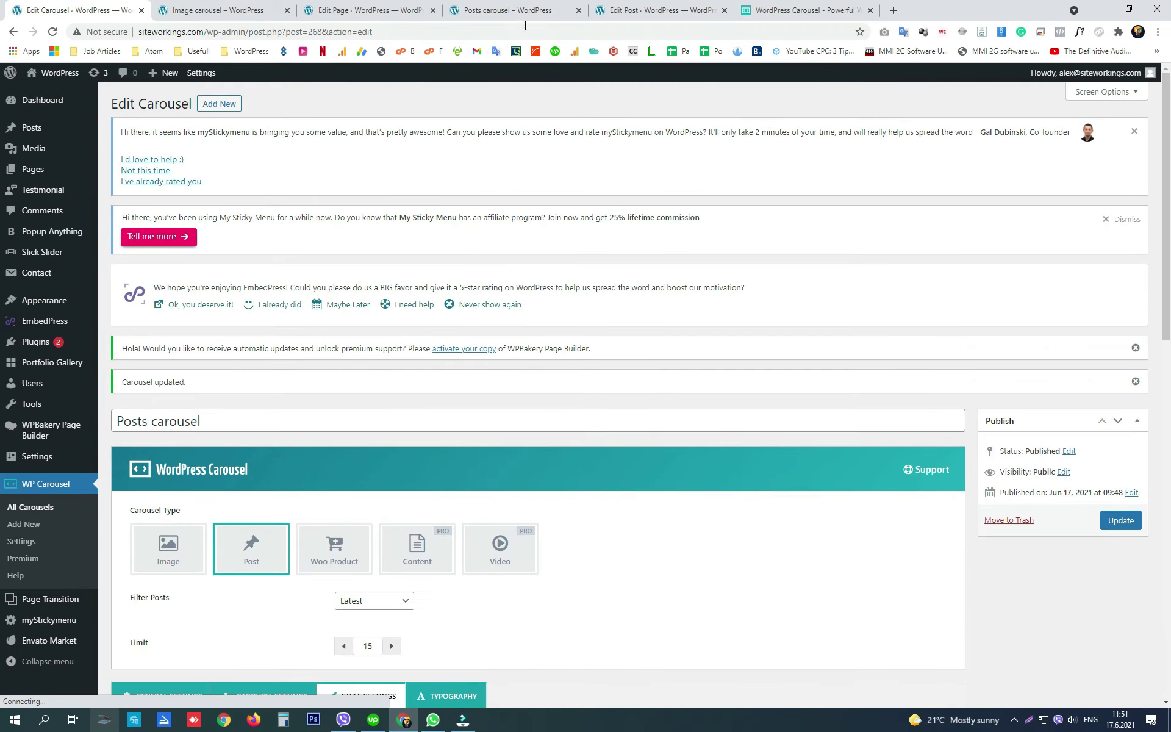
Step: Reload the live Posts carousel page and page through the cards to confirm date and author are gone
left_click(522, 11)
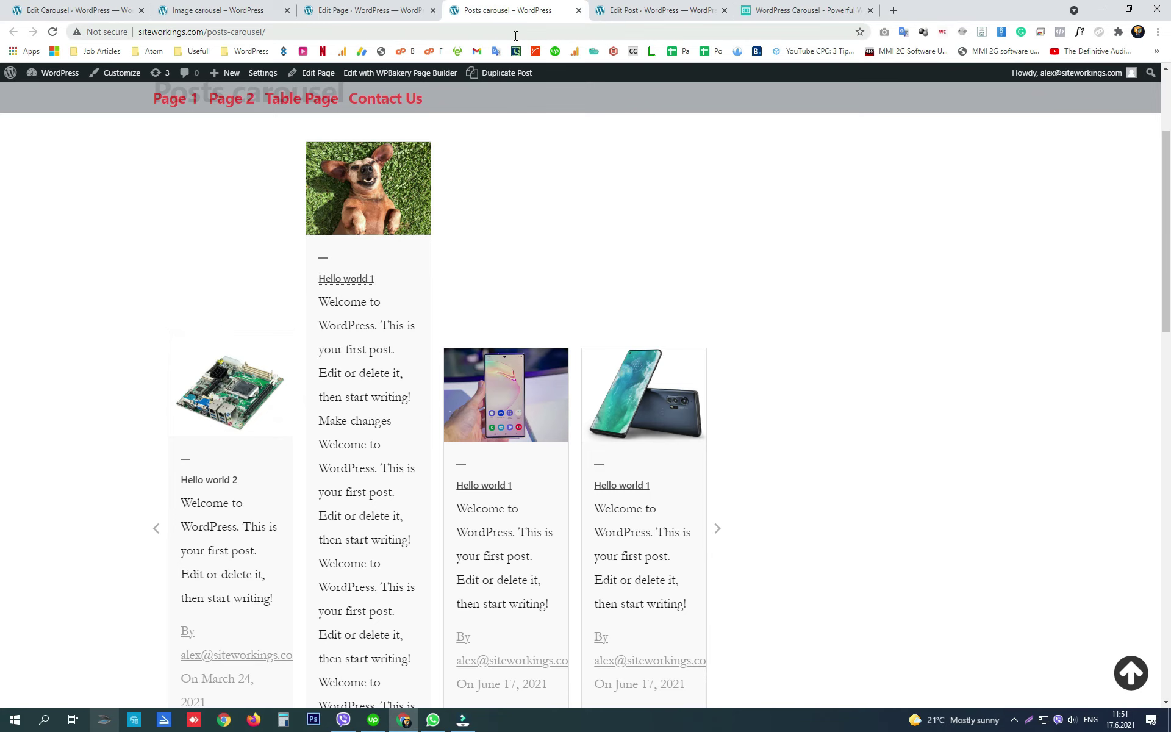
left_click(497, 31)
key("Return")
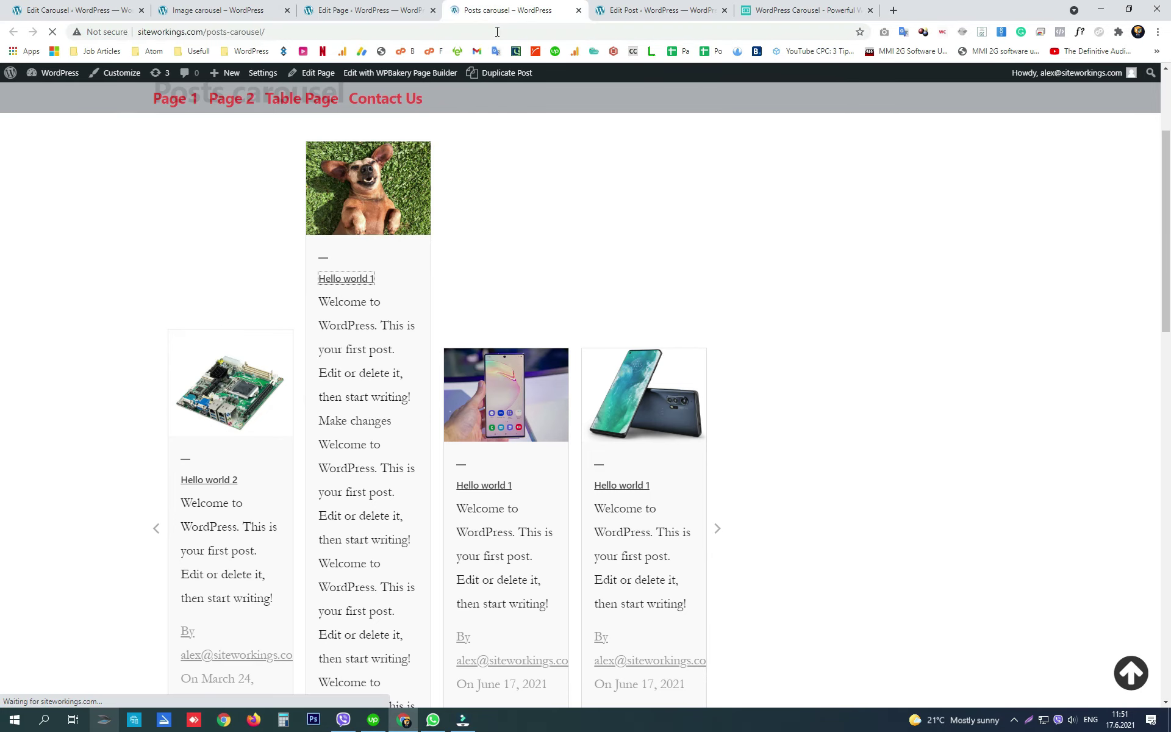
scroll(767, 372, "up", 1)
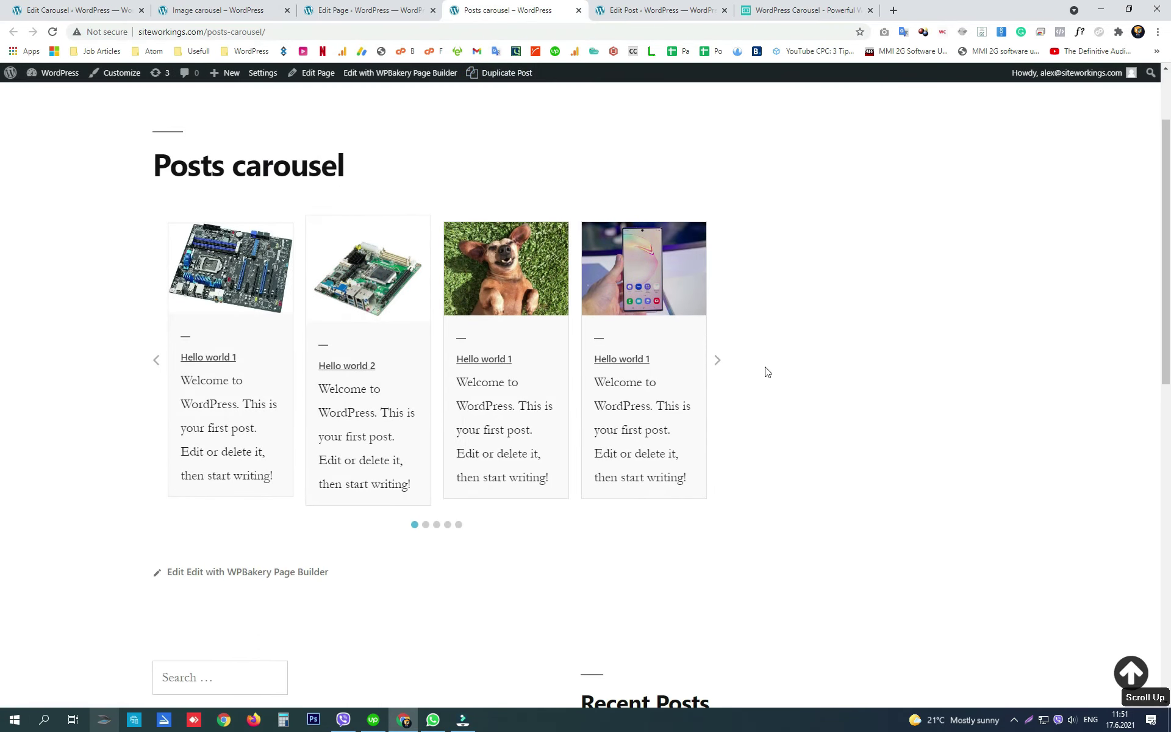
left_click(718, 364)
left_click(717, 366)
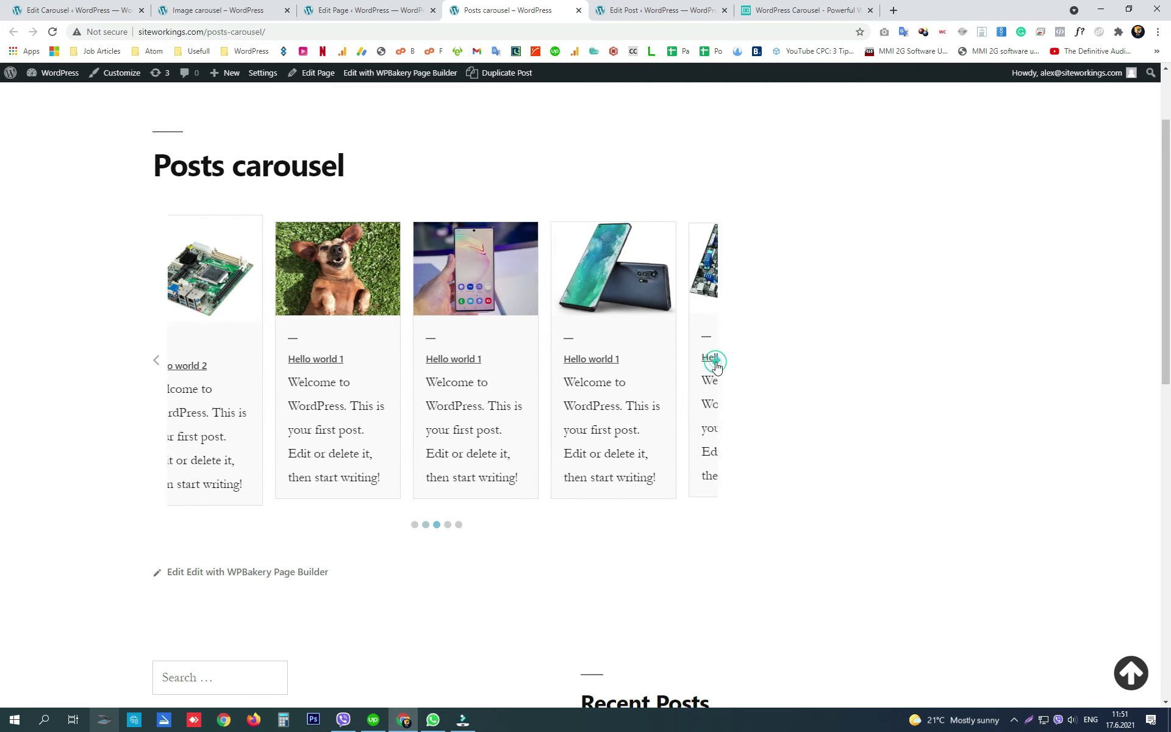
left_click(717, 364)
left_click(717, 365)
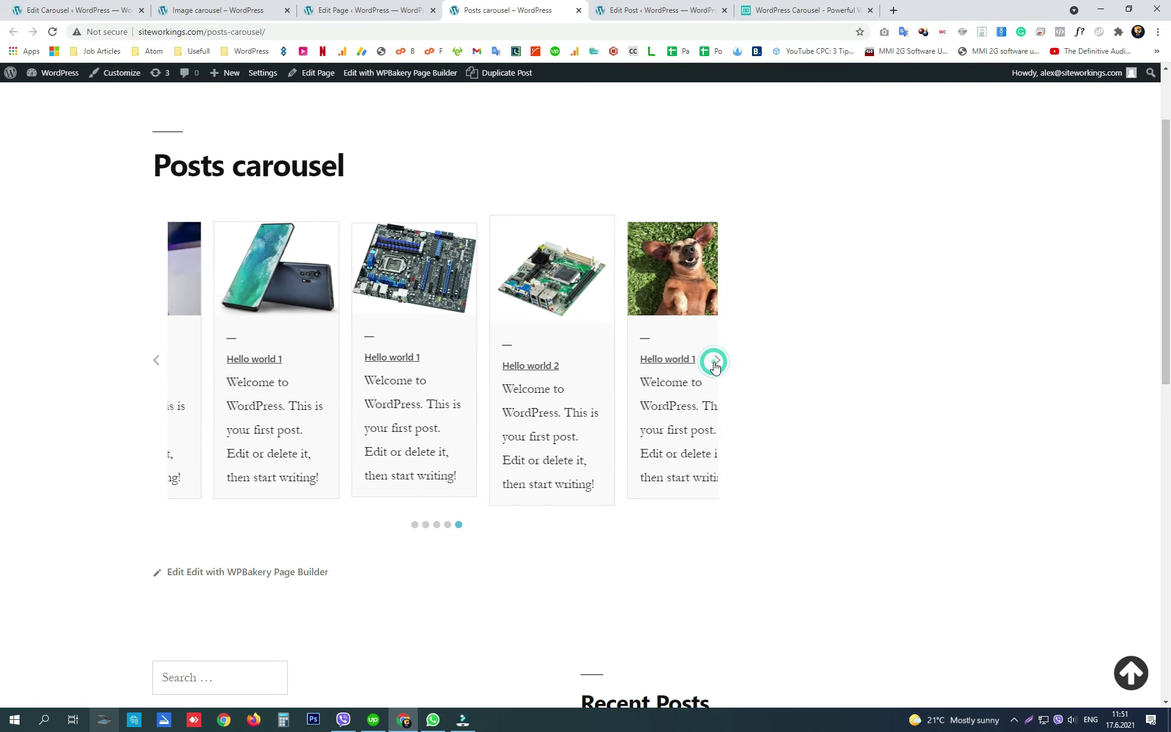
left_click(122, 15)
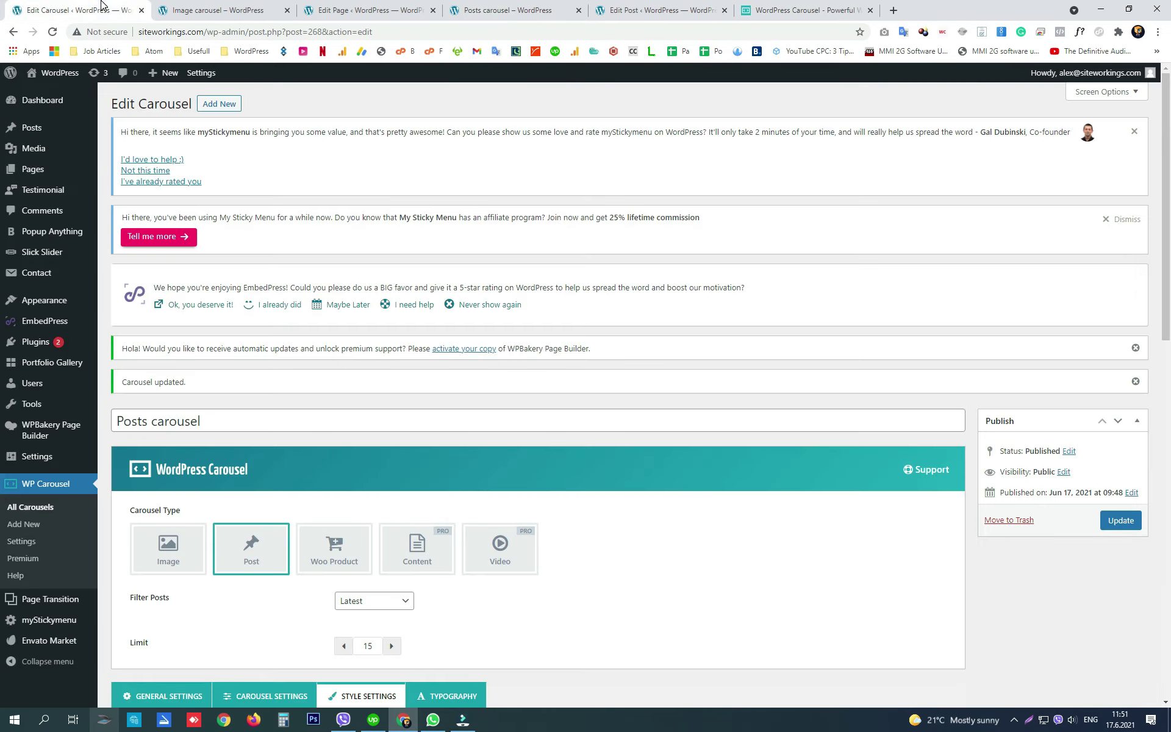
Step: In General Settings, change the largest-screen Carousel Column(s) from 4 to 3 and update
scroll(256, 375, "down", 6)
left_click(166, 333)
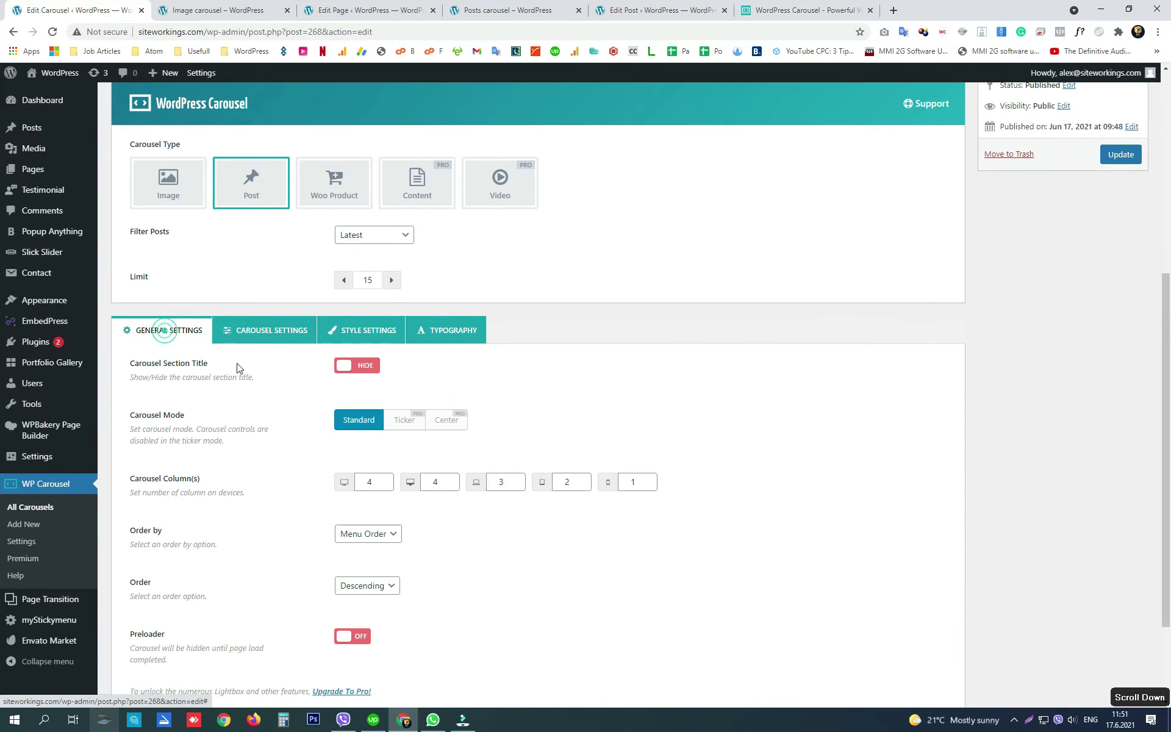
scroll(241, 366, "down", 2)
double_click(370, 360)
type("3")
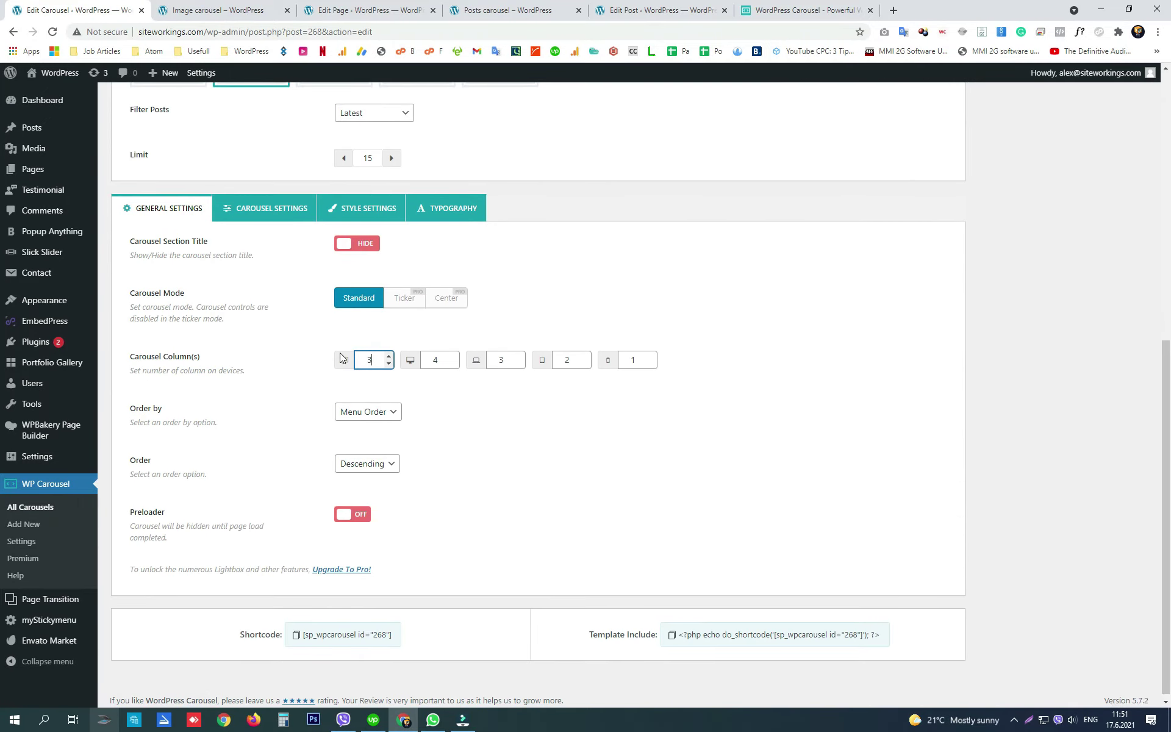
scroll(610, 396, "up", 7)
left_click(1119, 458)
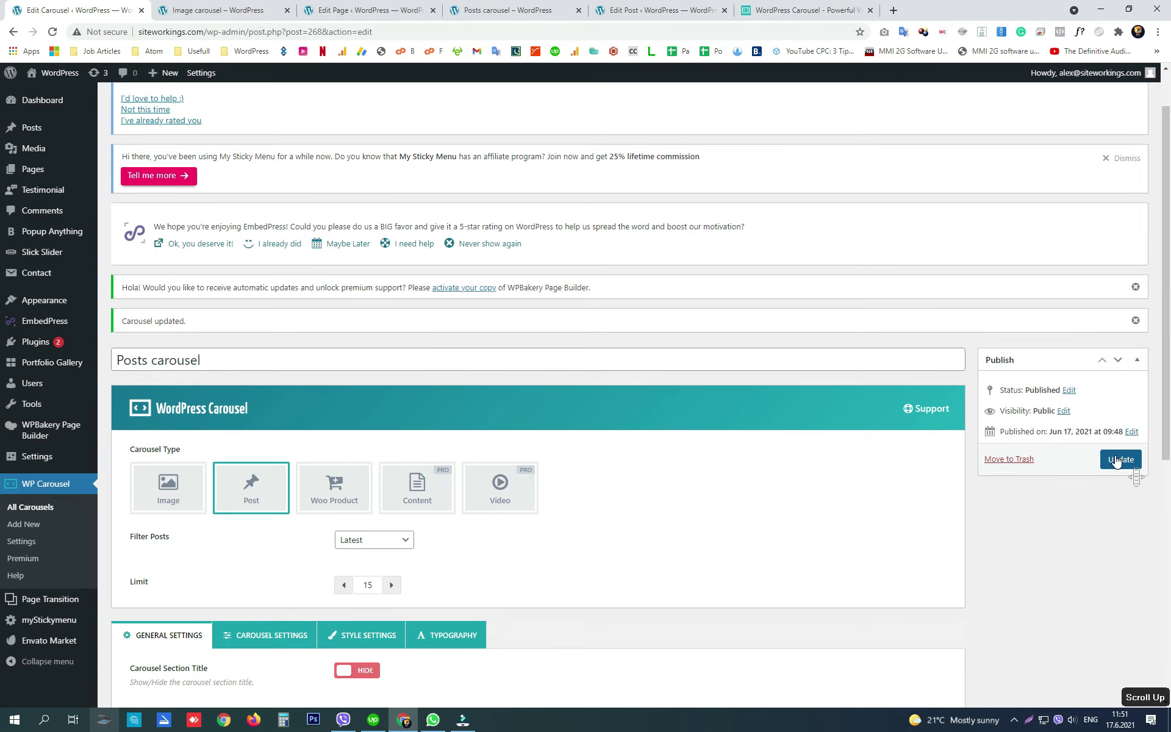
Step: Reload the live Posts carousel page and step through it to check three cards across
left_click(507, 10)
key("F5")
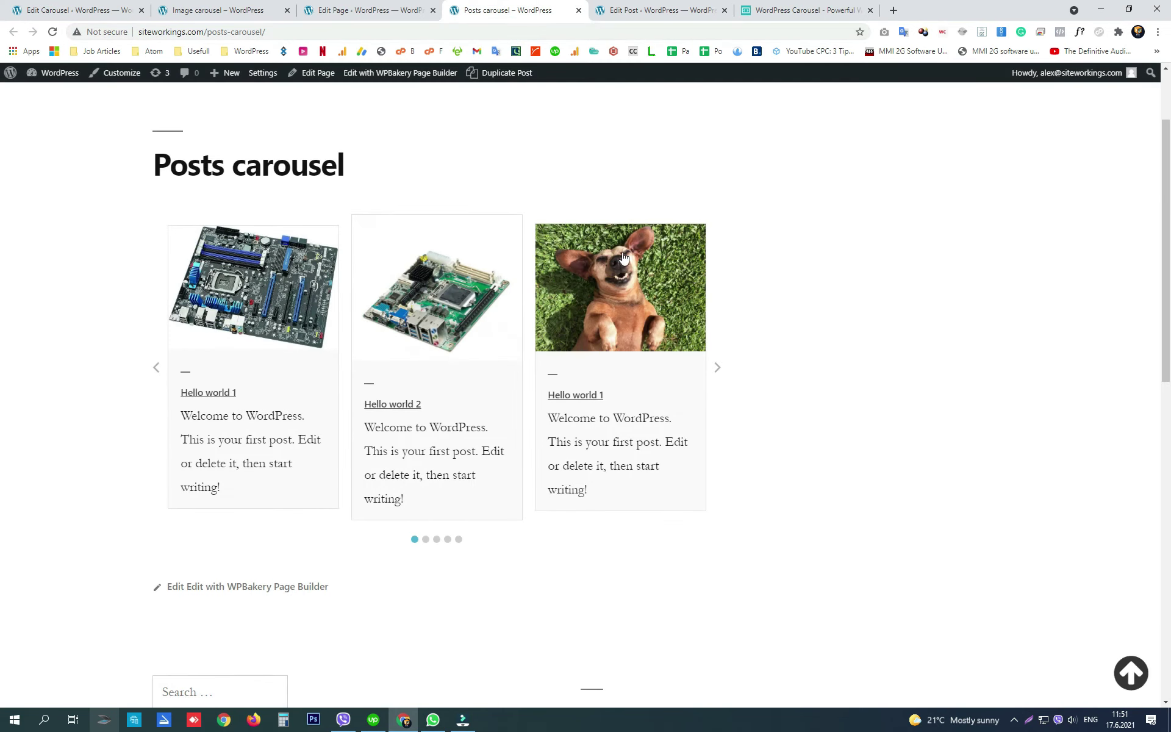
scroll(709, 298, "down", 2)
scroll(709, 299, "up", 2)
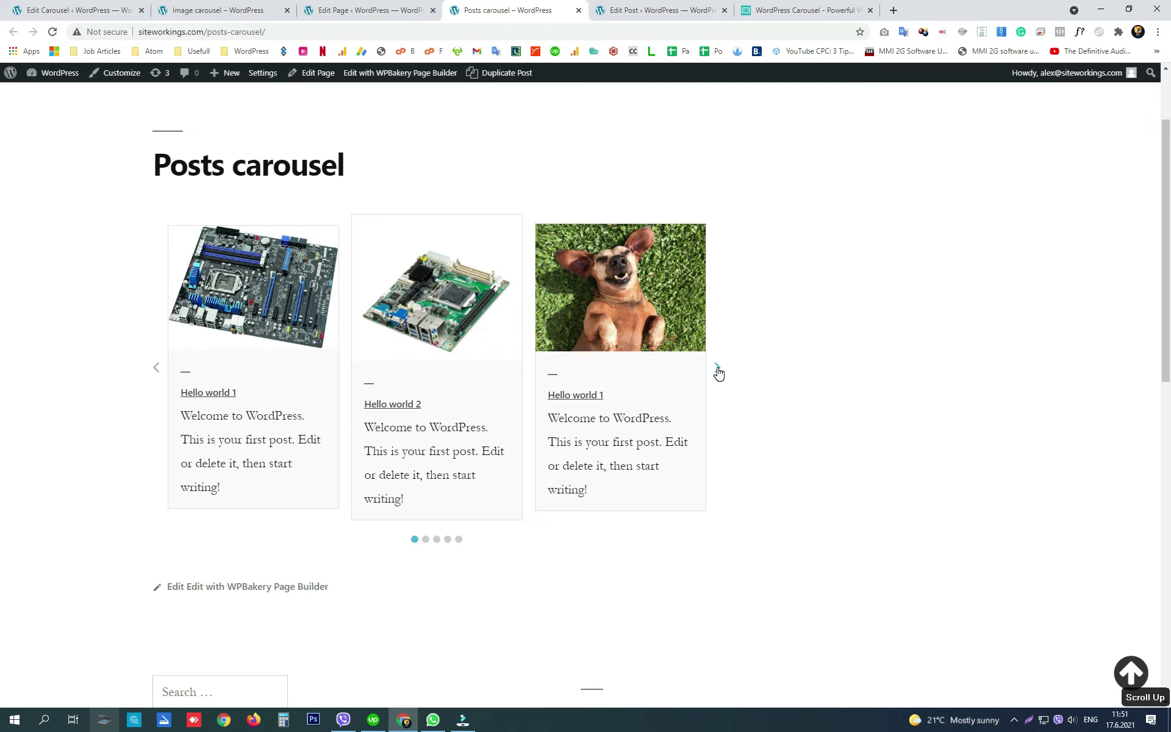
left_click(718, 369)
left_click(717, 370)
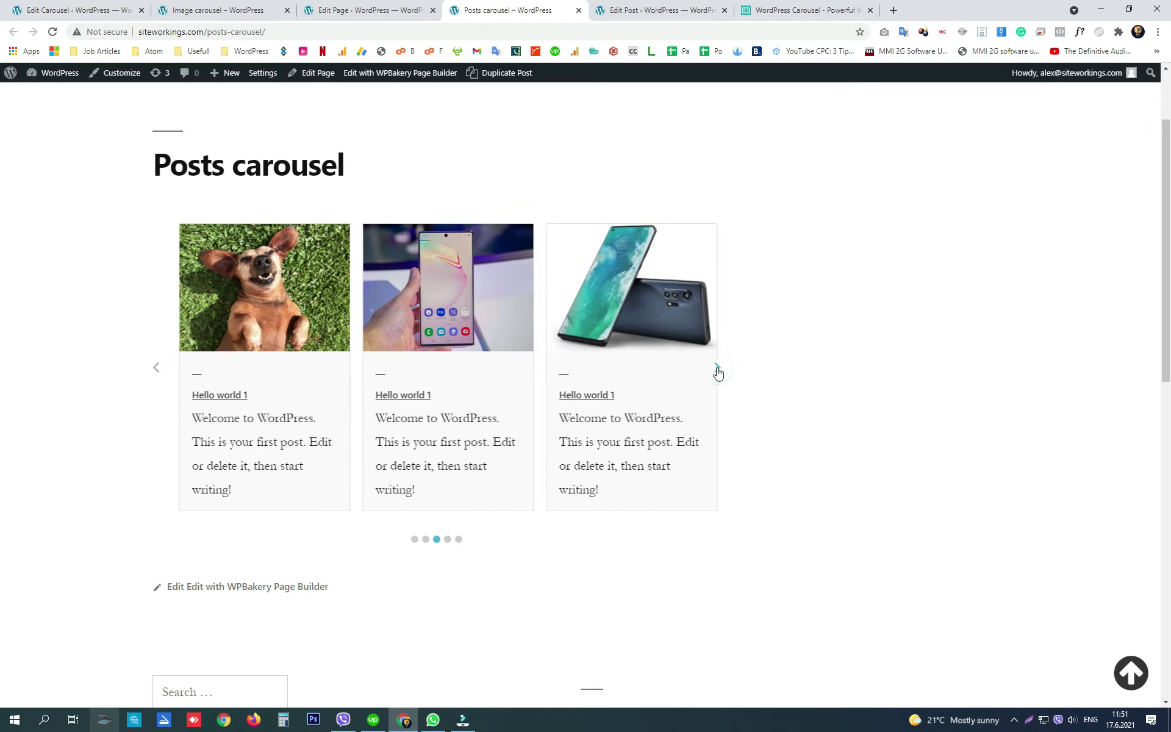
left_click(718, 370)
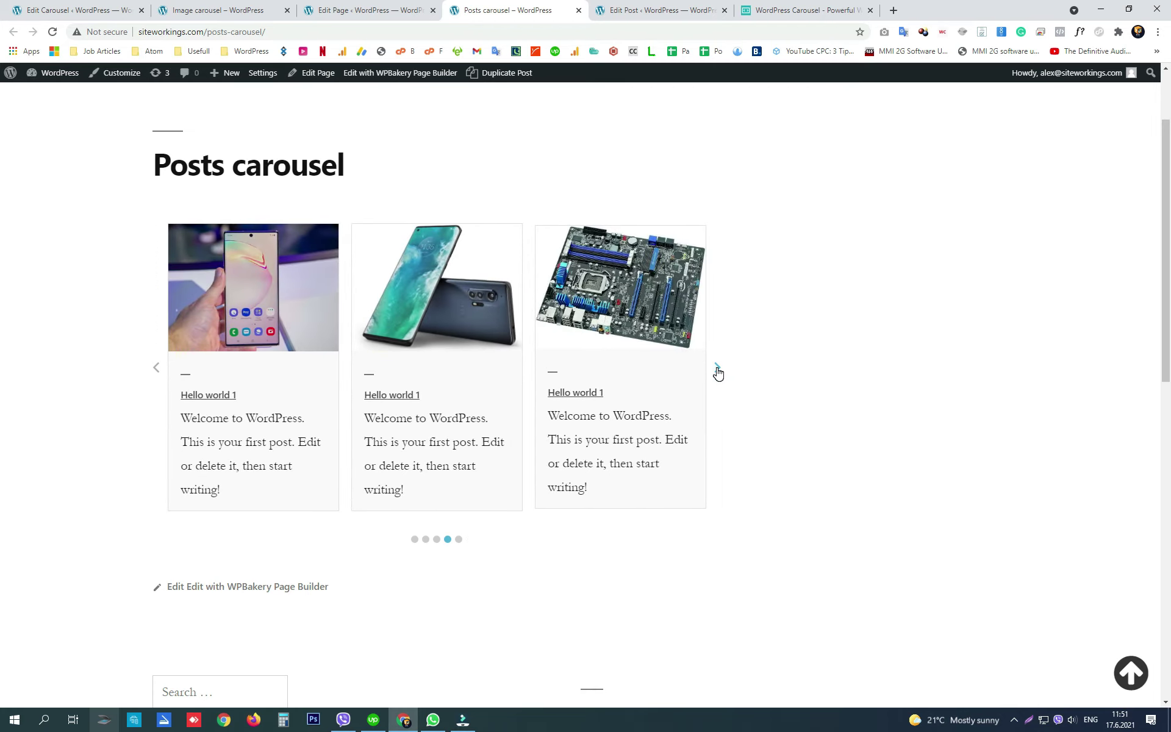
left_click(718, 369)
left_click(718, 370)
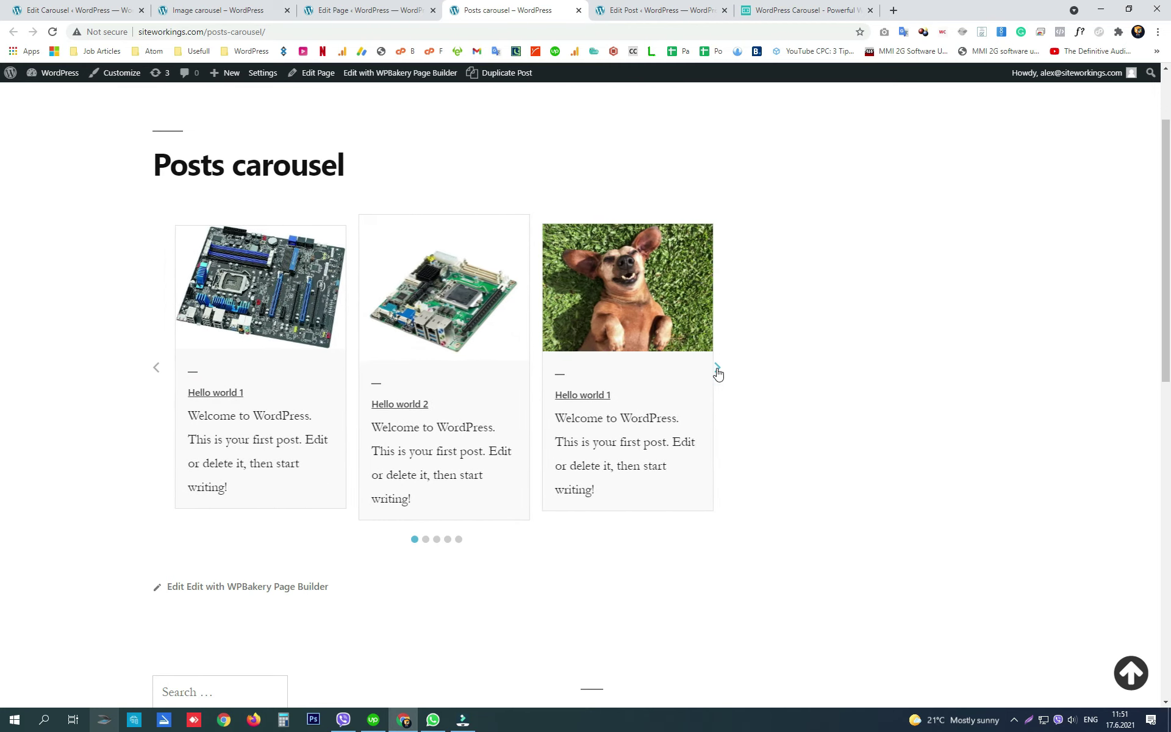
left_click(718, 369)
left_click(93, 7)
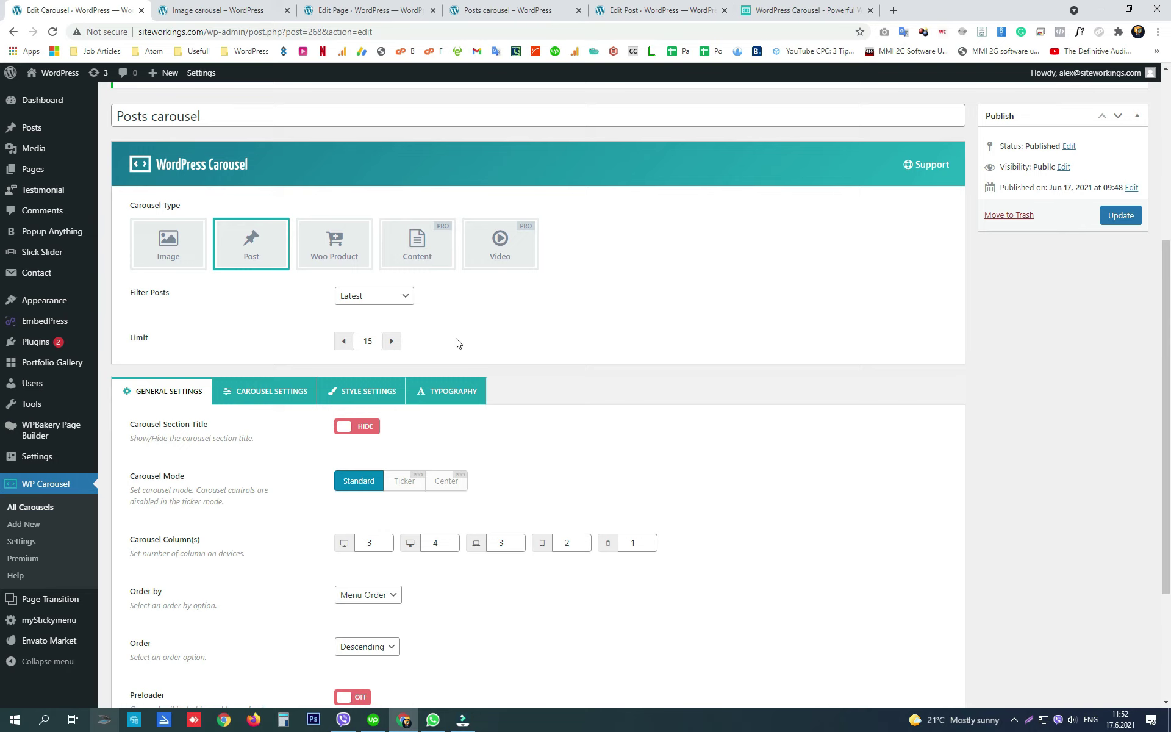
Step: Pick the Woo Product carousel type, review its settings, then move to the WordPress Carousel demo tab
left_click(322, 252)
scroll(479, 280, "down", 1)
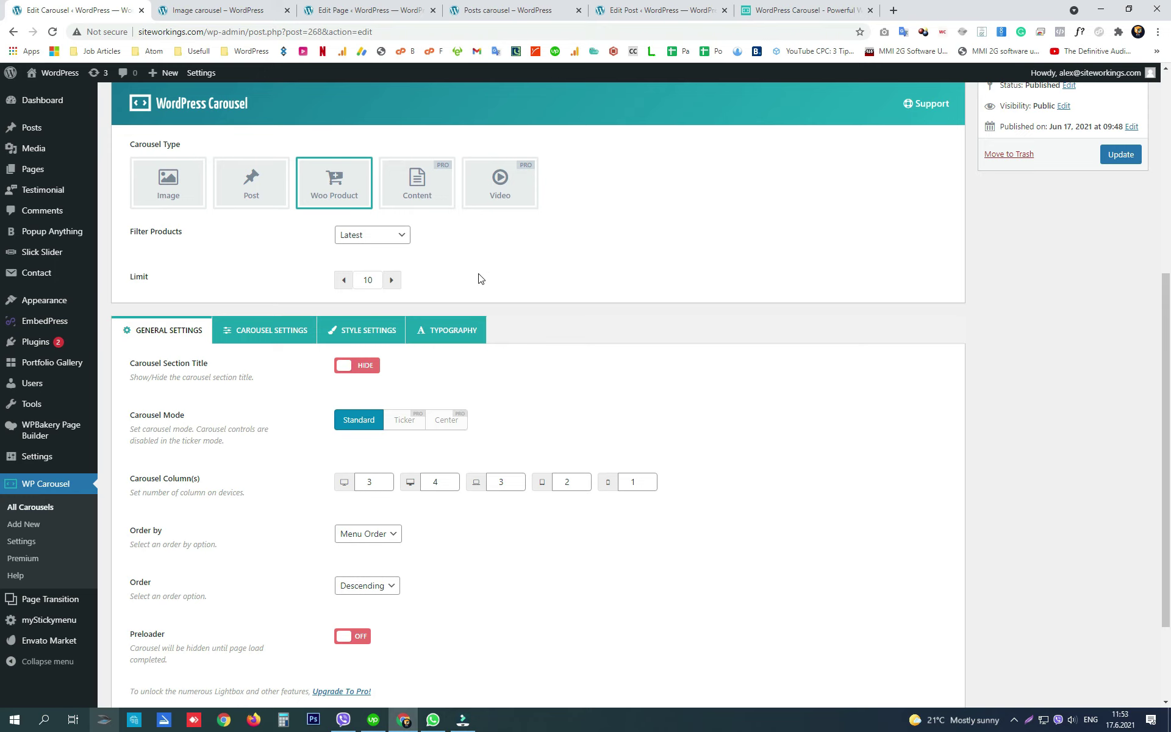
scroll(479, 278, "down", 2)
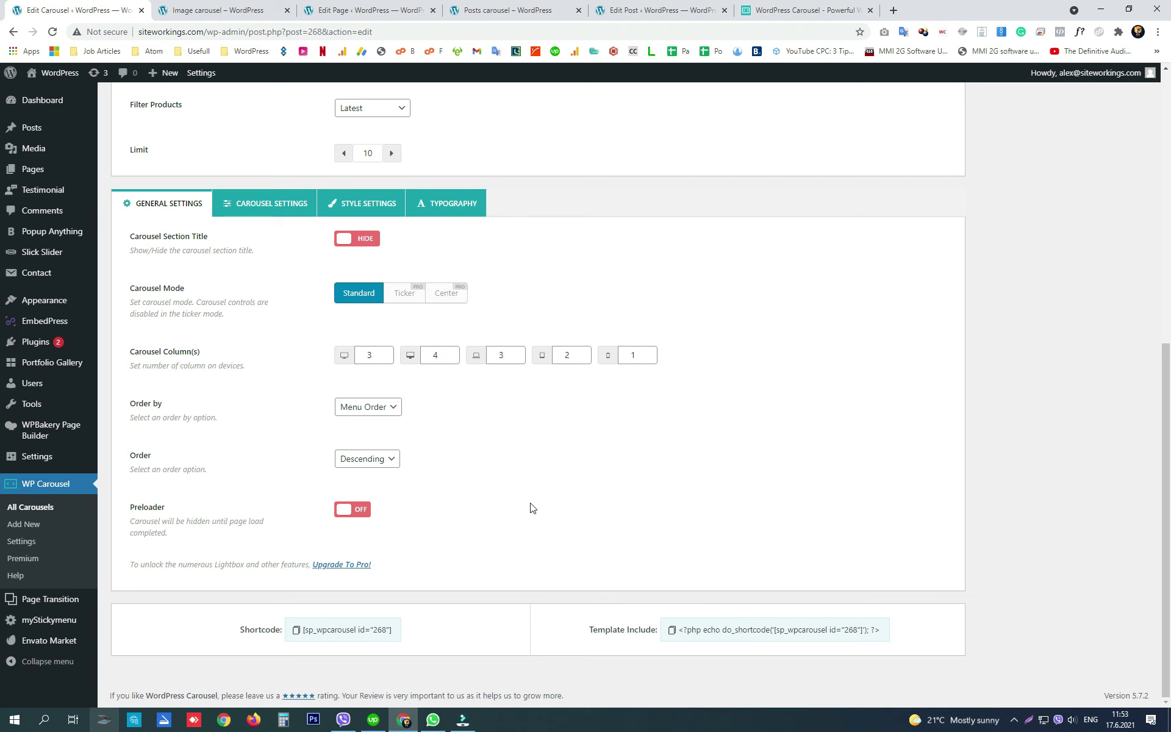
key("ctrl+shift+Tab")
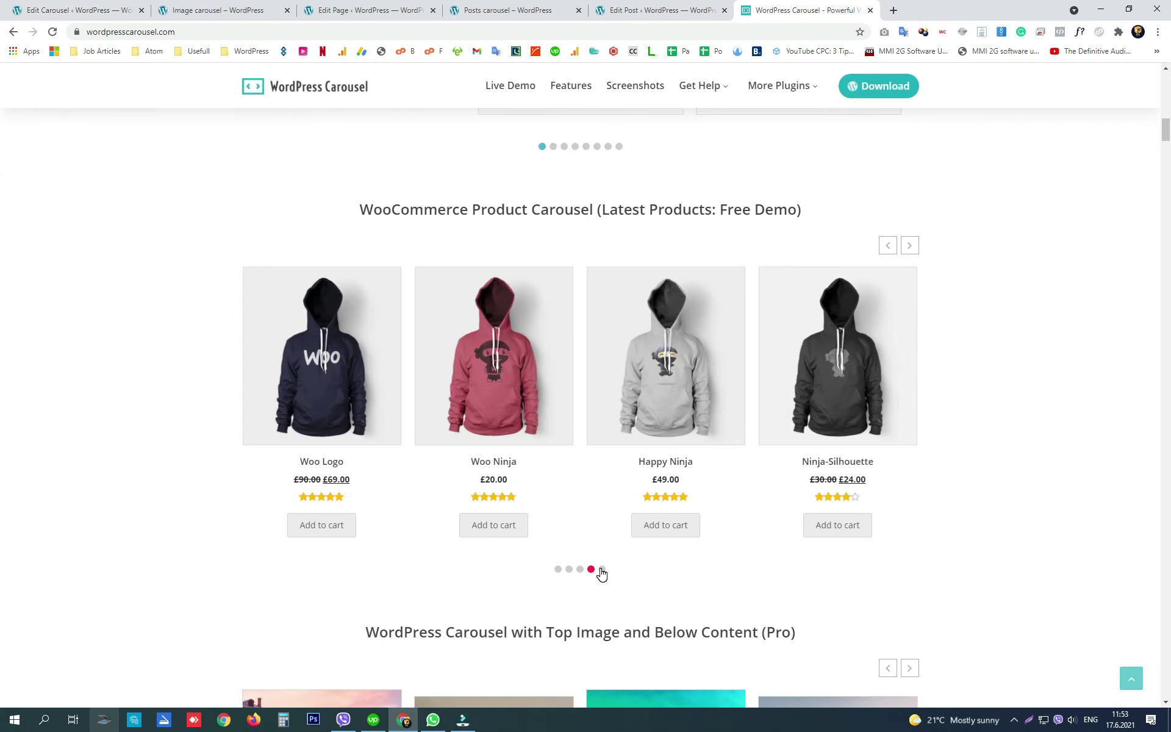
Step: Use the pagination dots to move the WooCommerce product carousel demo to its second slide
left_click(602, 569)
left_click(568, 570)
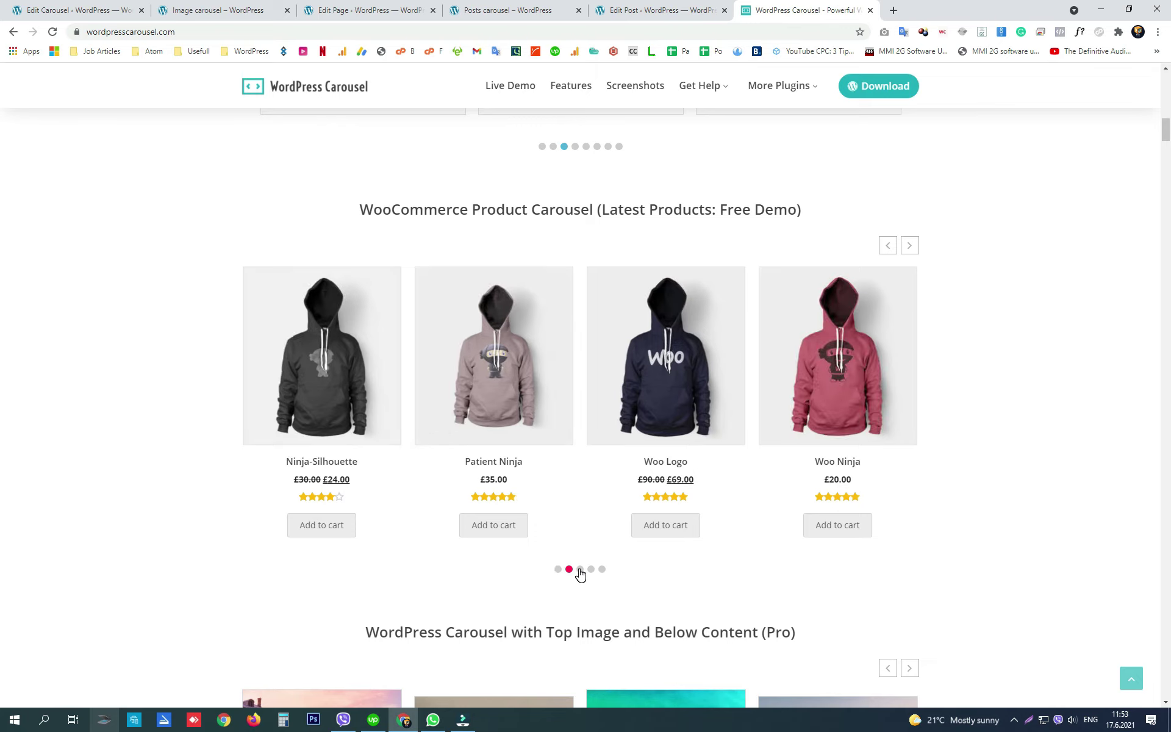